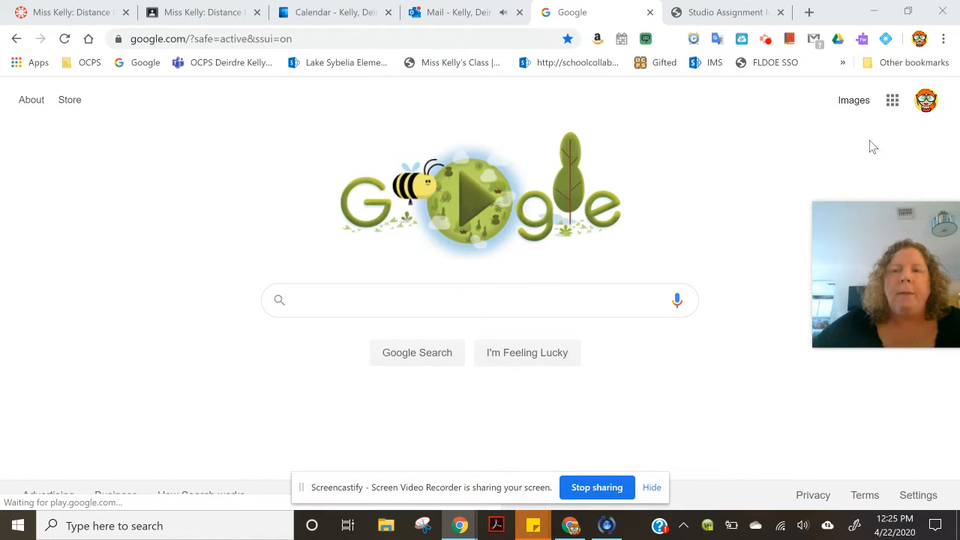
# Step: Open Google Jamboard from the list of Google apps
pyautogui.click(894, 105)
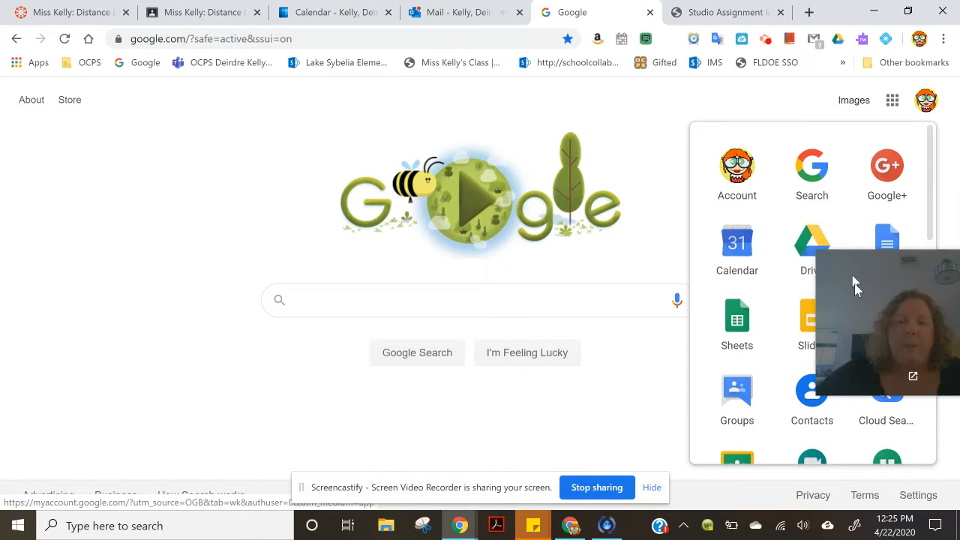
pyautogui.moveTo(854, 284); pyautogui.dragTo(958, 337)
pyautogui.click(893, 104)
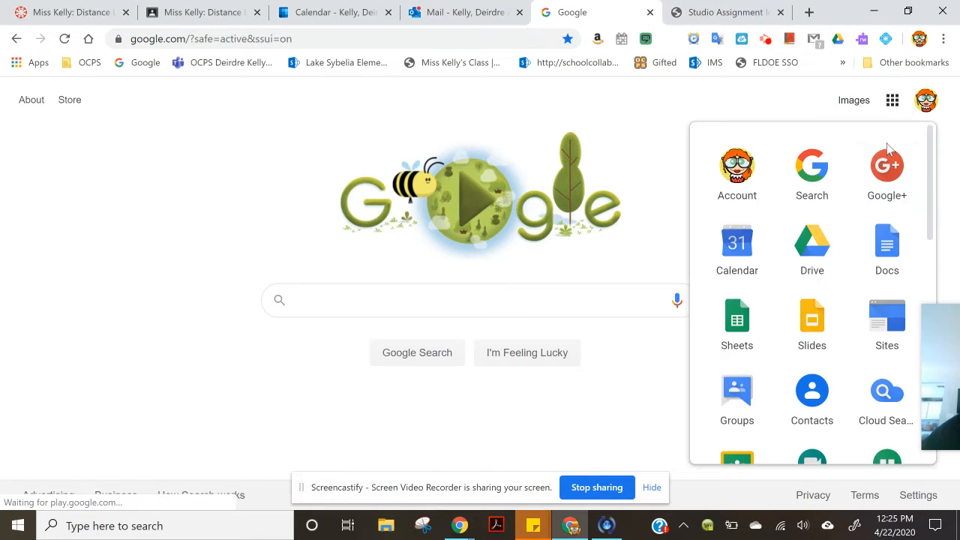
pyautogui.scroll(-4, 832, 287)
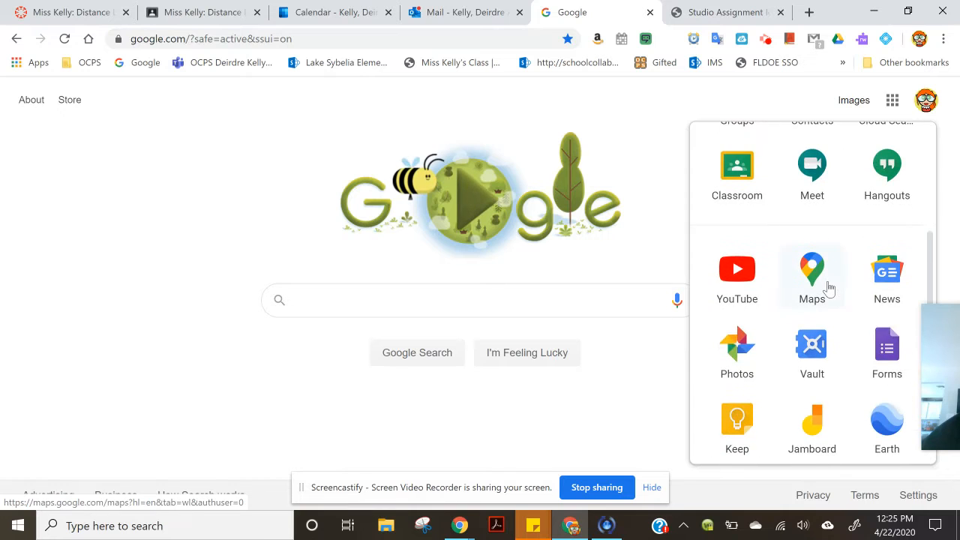
pyautogui.scroll(-3, 829, 287)
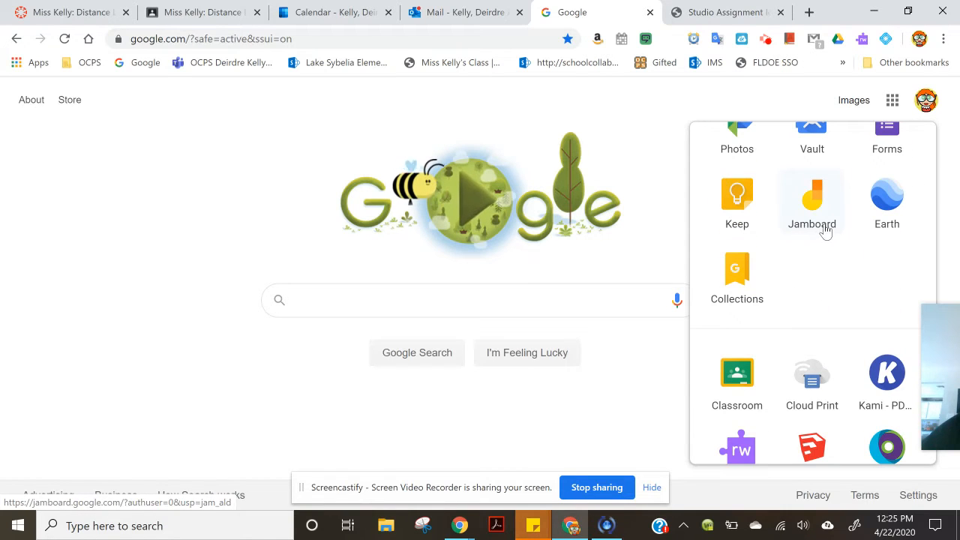
pyautogui.click(823, 208)
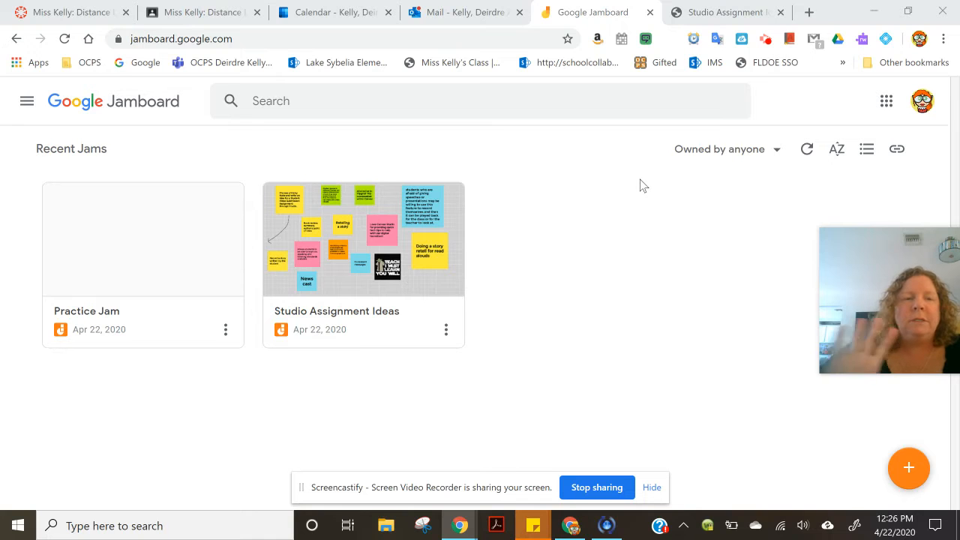
# Step: Look at the ownership filter options for the recent jams
pyautogui.click(777, 156)
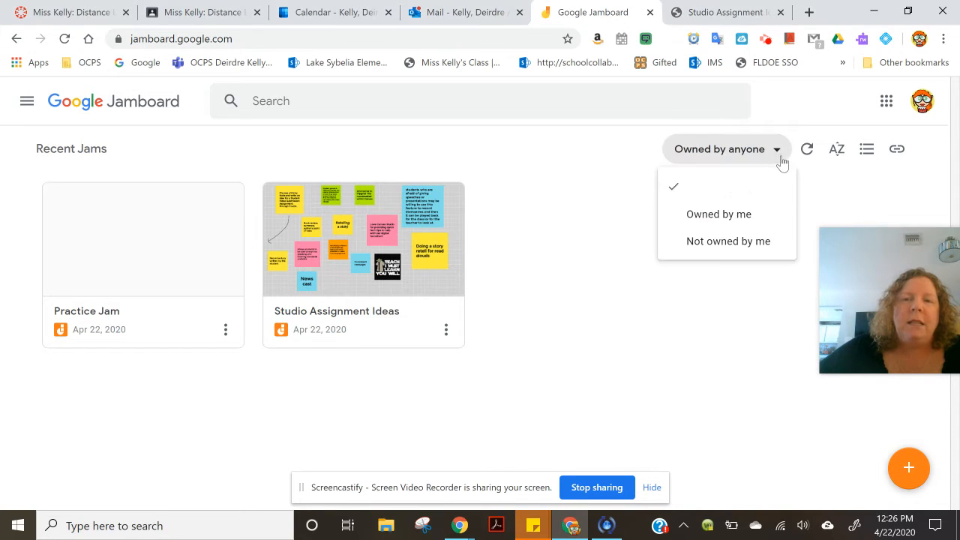
pyautogui.click(731, 283)
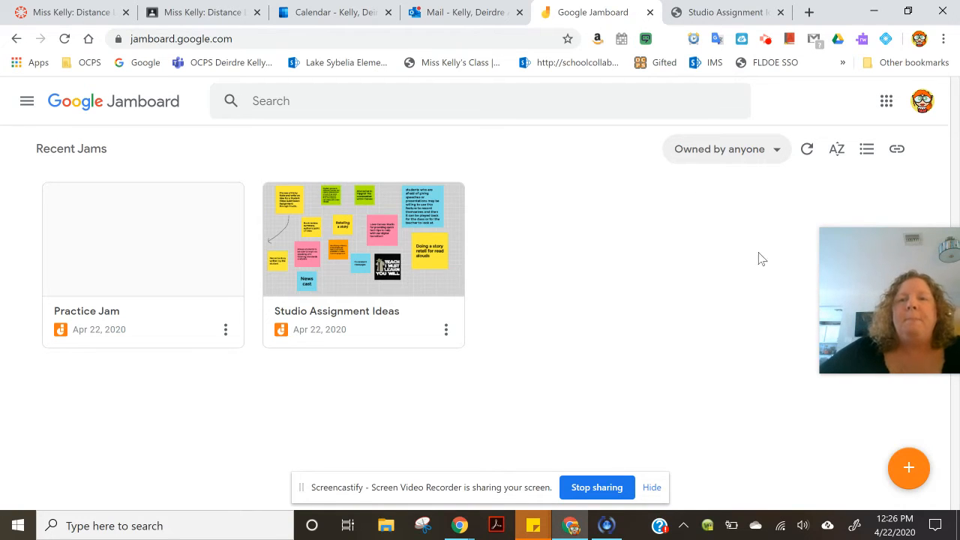
# Step: Create a new jam and name it "Practice 2"
pyautogui.click(909, 470)
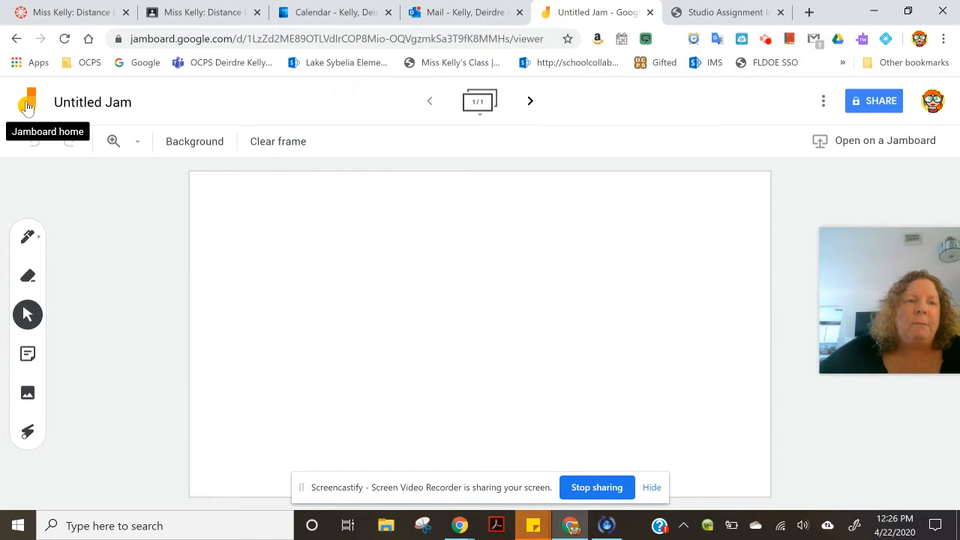
pyautogui.click(103, 105)
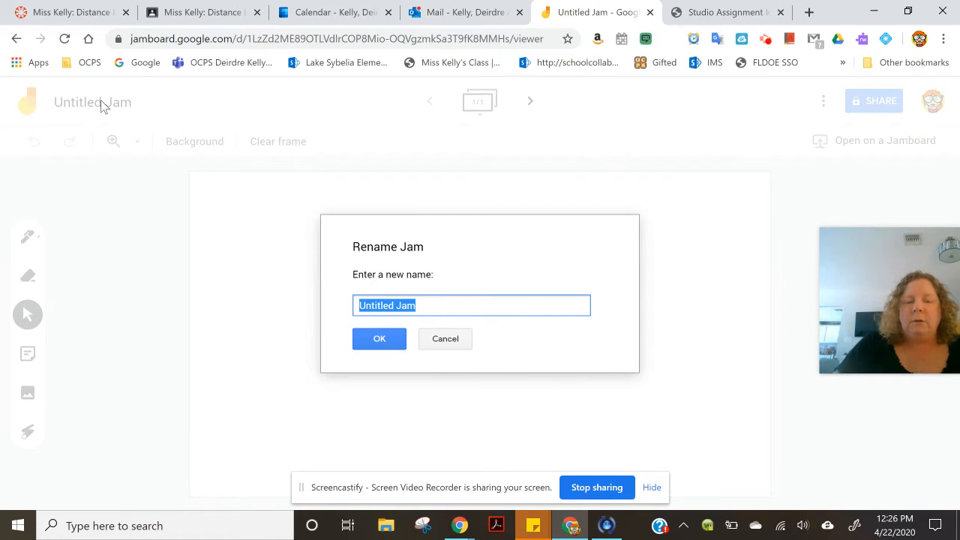
pyautogui.write('Practice 2')
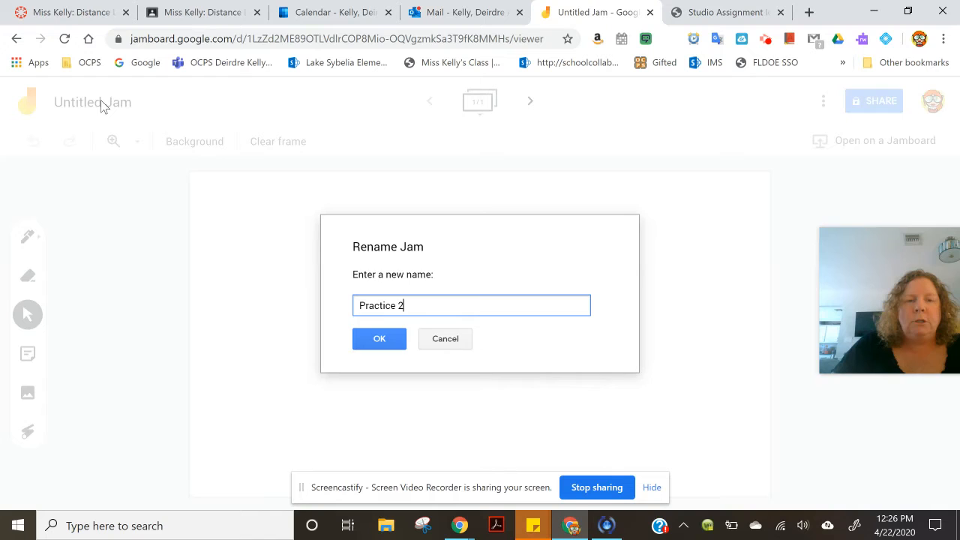
pyautogui.press('Return')
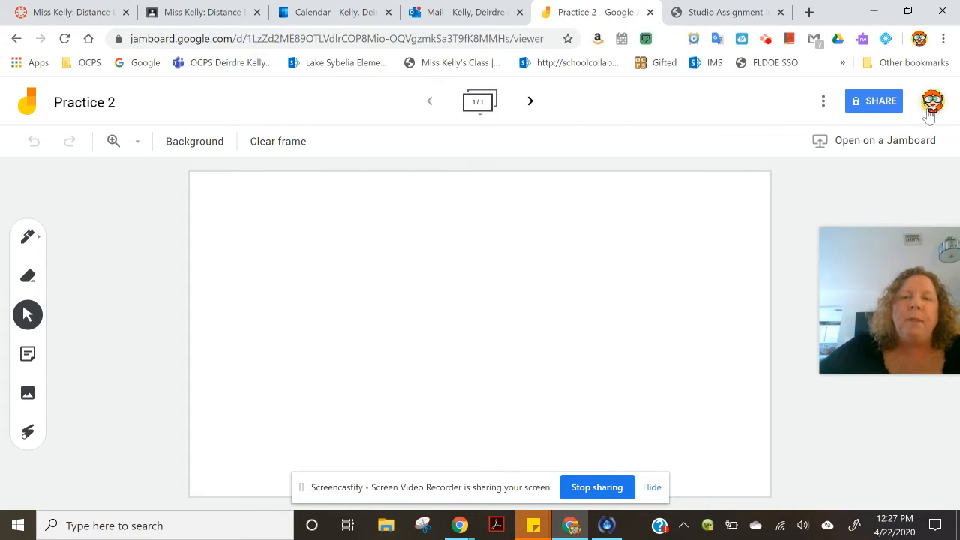
# Step: Set the jam's link sharing so anyone at Orange County Public Schools with the link can edit
pyautogui.click(882, 103)
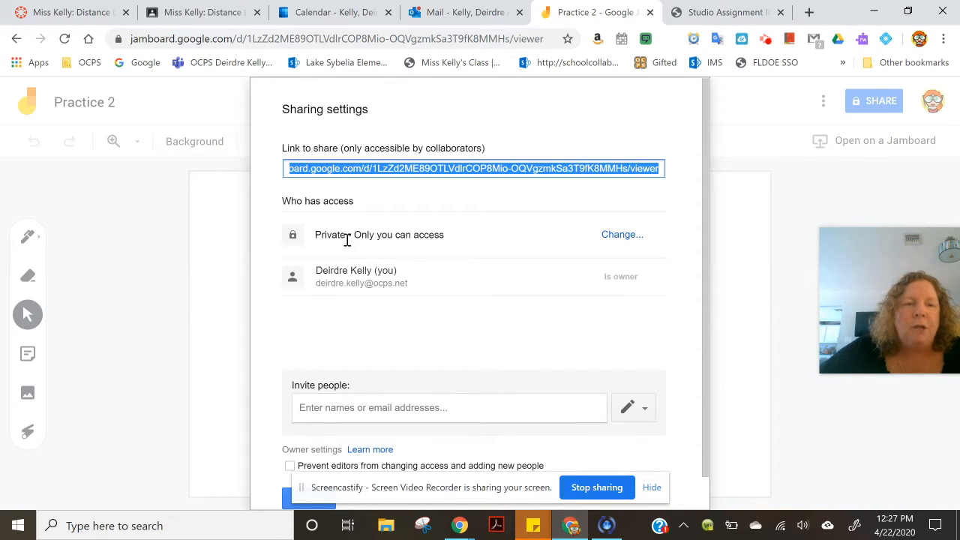
pyautogui.click(620, 236)
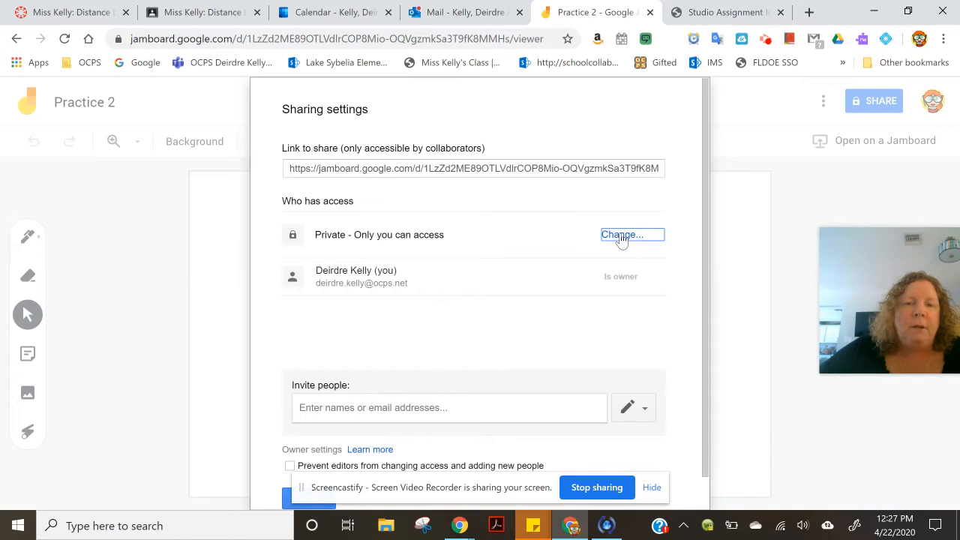
pyautogui.click(421, 264)
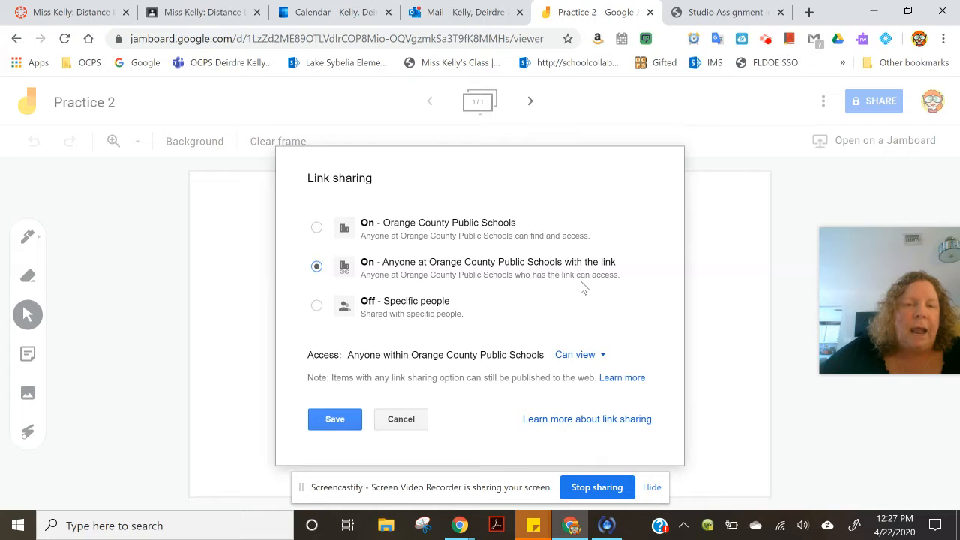
pyautogui.click(598, 358)
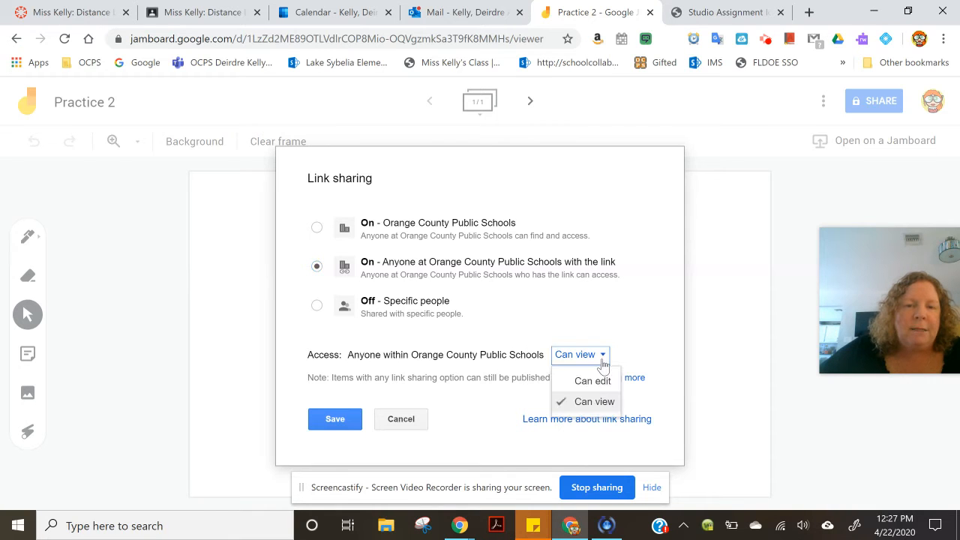
pyautogui.click(603, 379)
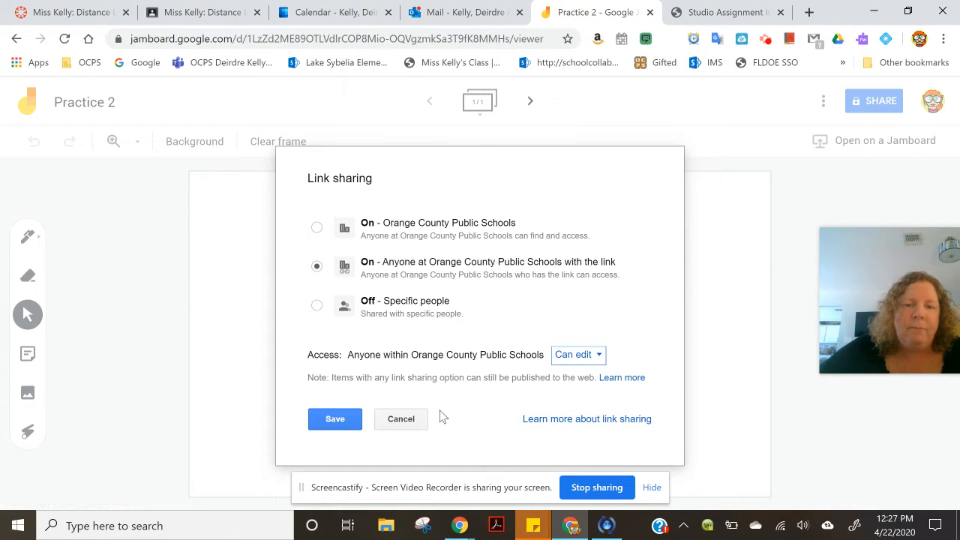
pyautogui.click(336, 422)
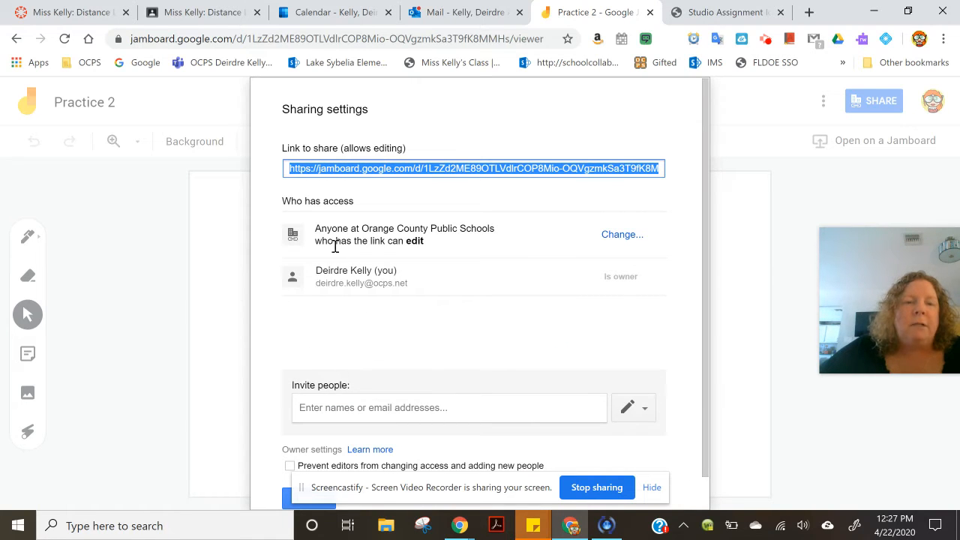
pyautogui.click(417, 255)
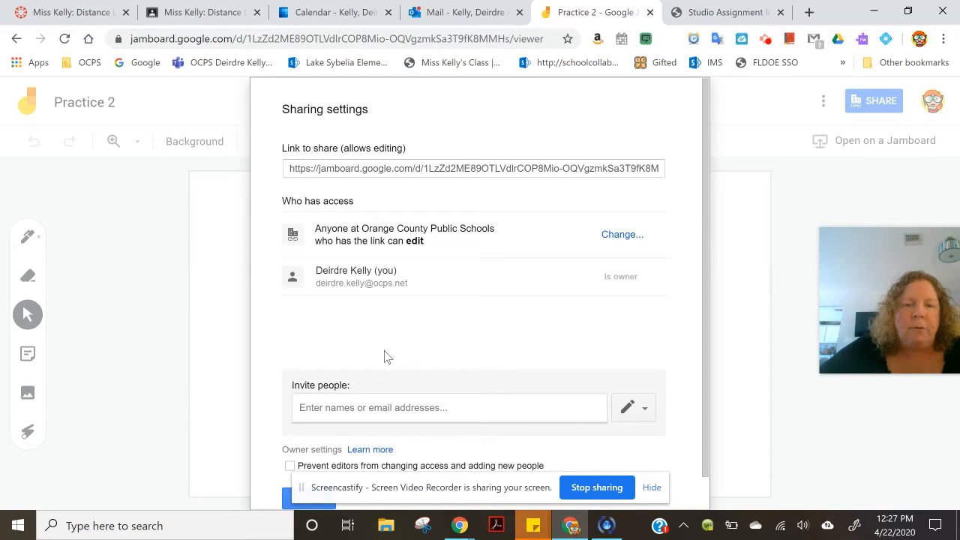
# Step: Prevent editors from changing access and adding new people, save the change and finish the sharing settings
pyautogui.click(651, 489)
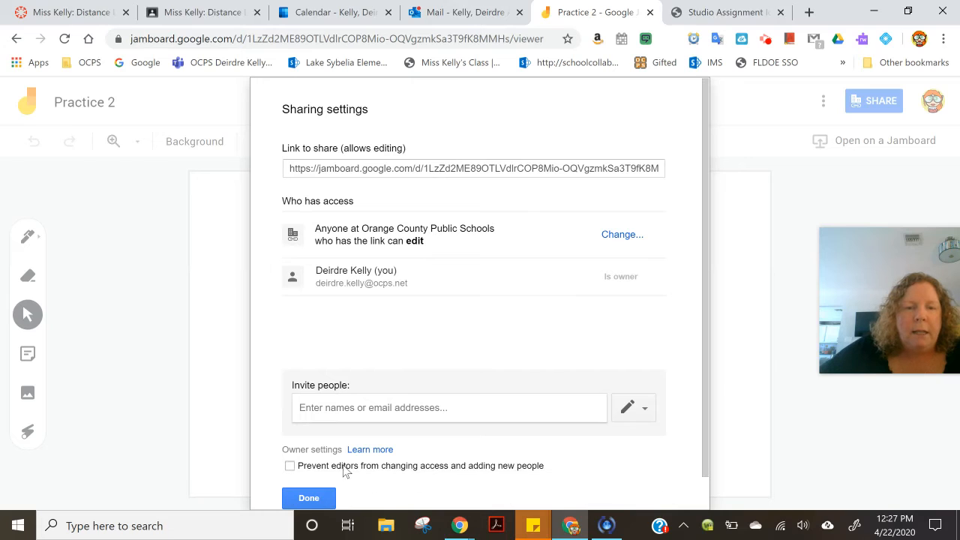
pyautogui.click(290, 466)
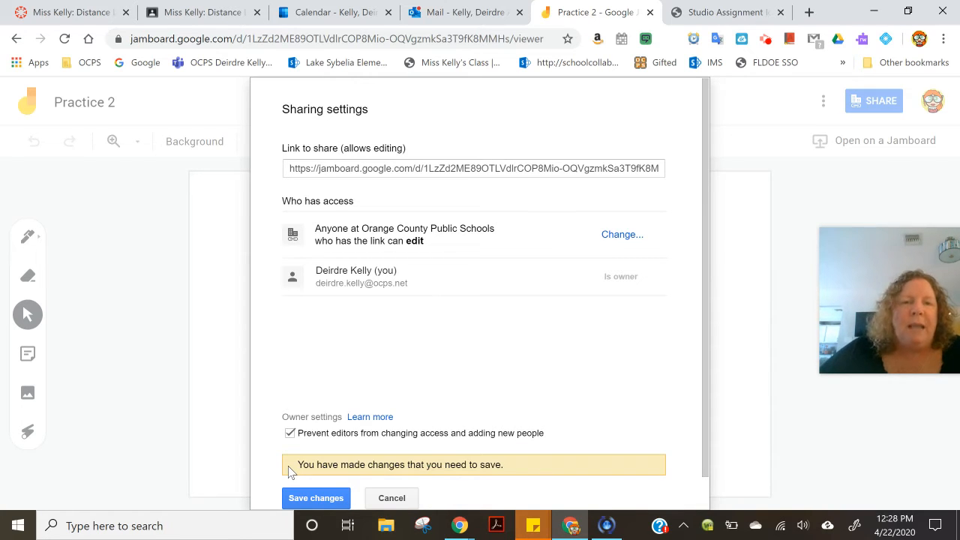
pyautogui.click(313, 498)
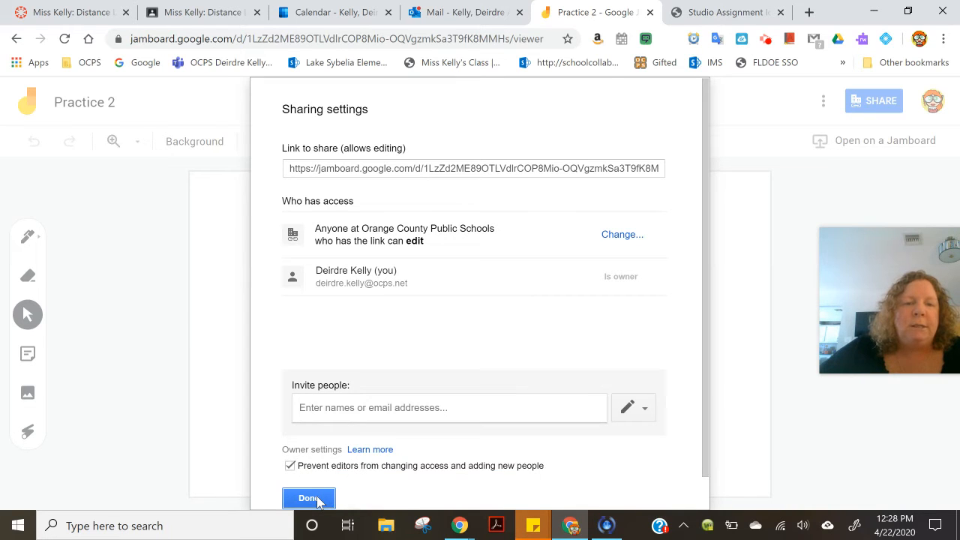
pyautogui.click(309, 498)
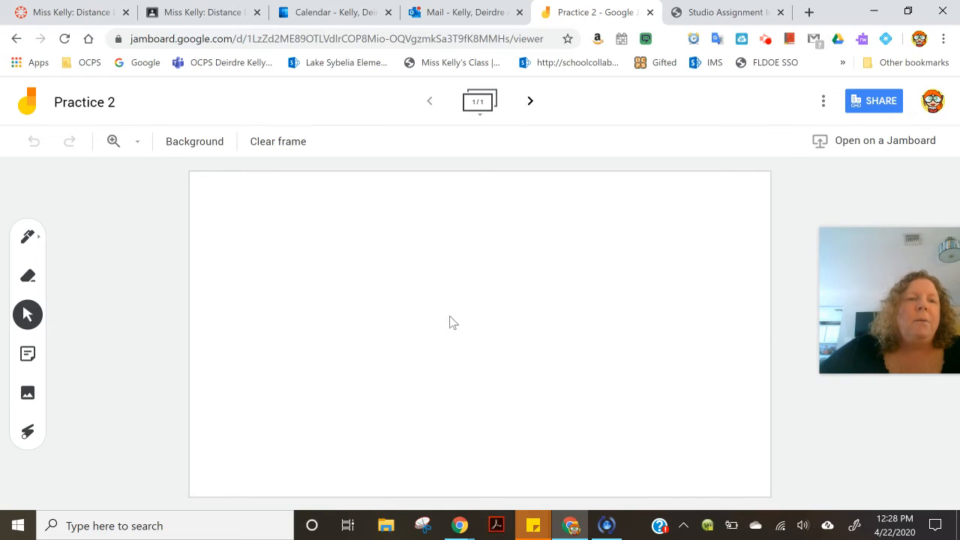
# Step: Try the dotted, lined, white graph and solid blue backgrounds on the frame one after another
pyautogui.click(193, 146)
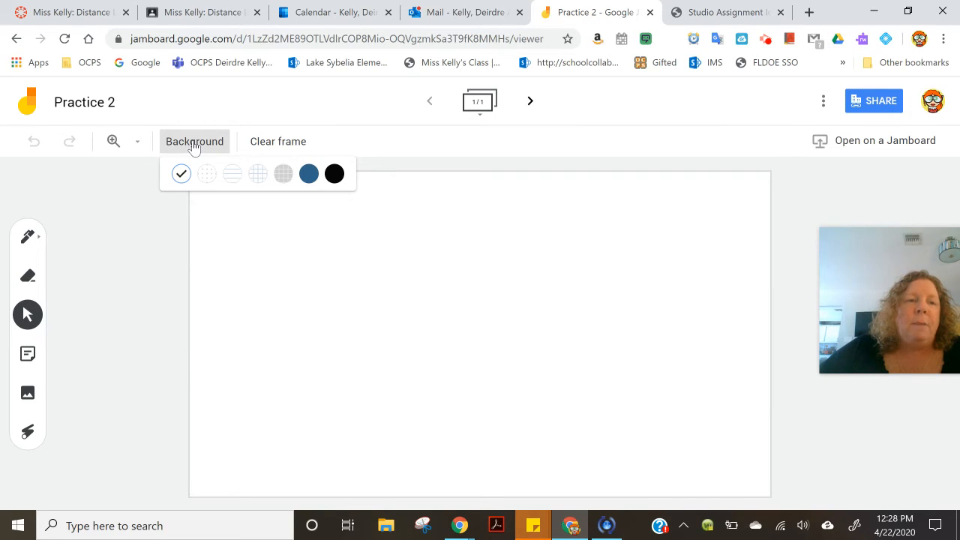
pyautogui.click(208, 174)
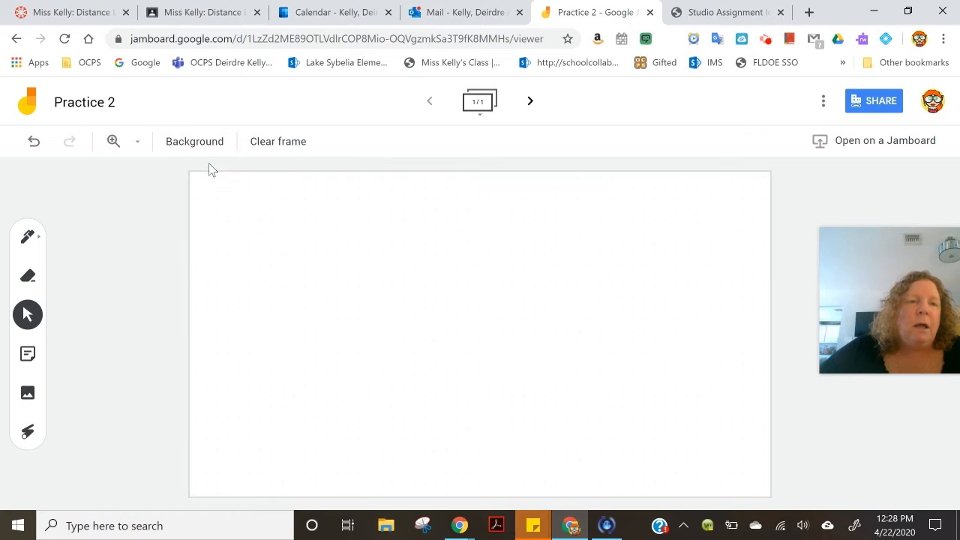
pyautogui.click(206, 148)
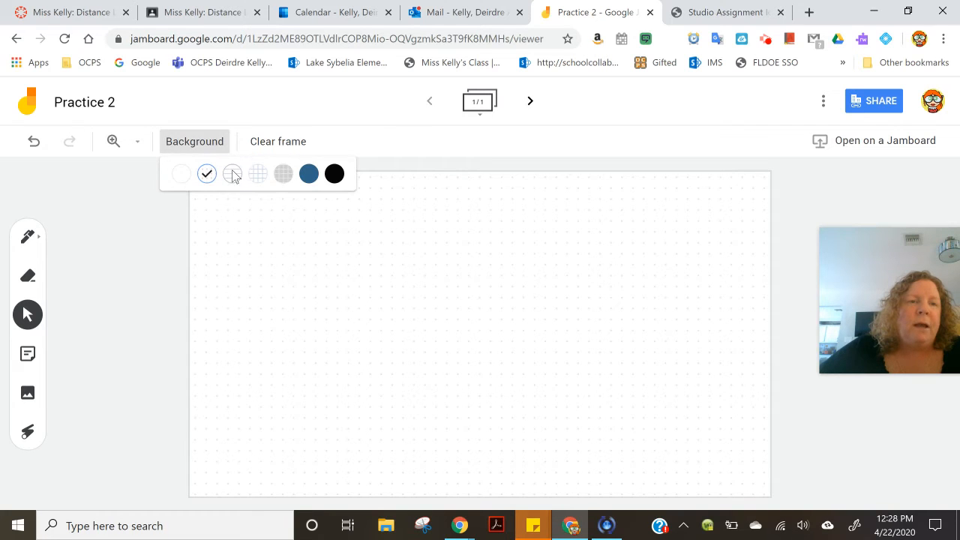
pyautogui.click(233, 174)
pyautogui.click(212, 150)
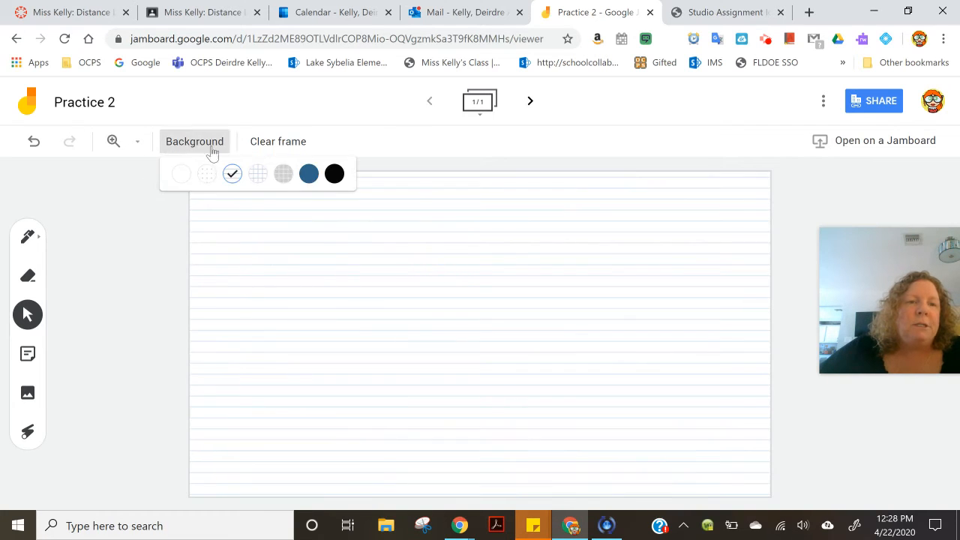
pyautogui.click(262, 176)
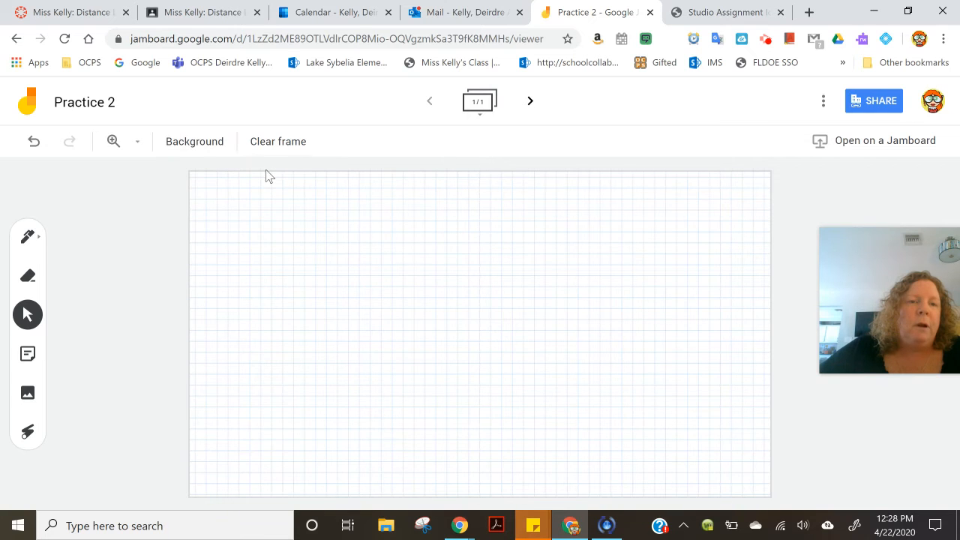
pyautogui.click(224, 147)
pyautogui.click(309, 174)
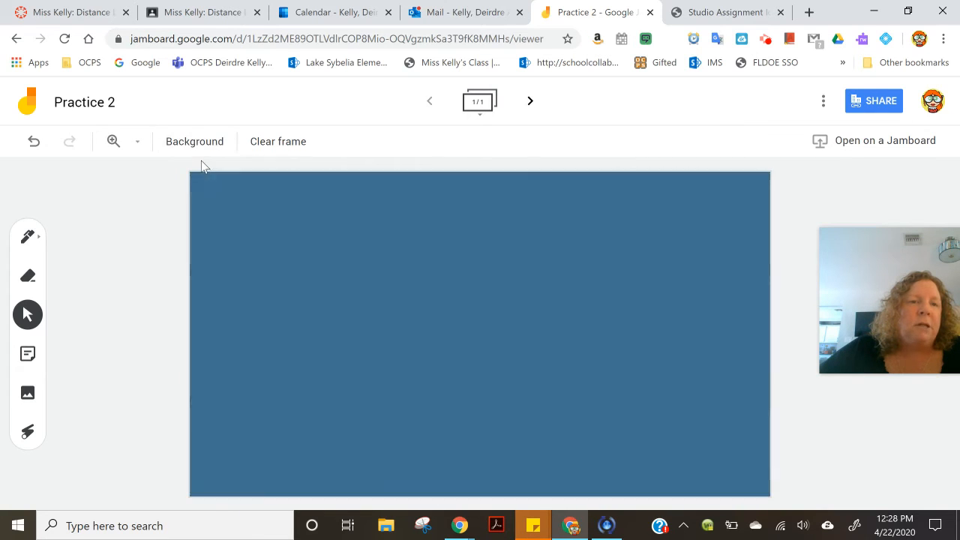
# Step: Set the frame's background to the gray graph pattern
pyautogui.click(215, 149)
pyautogui.click(283, 174)
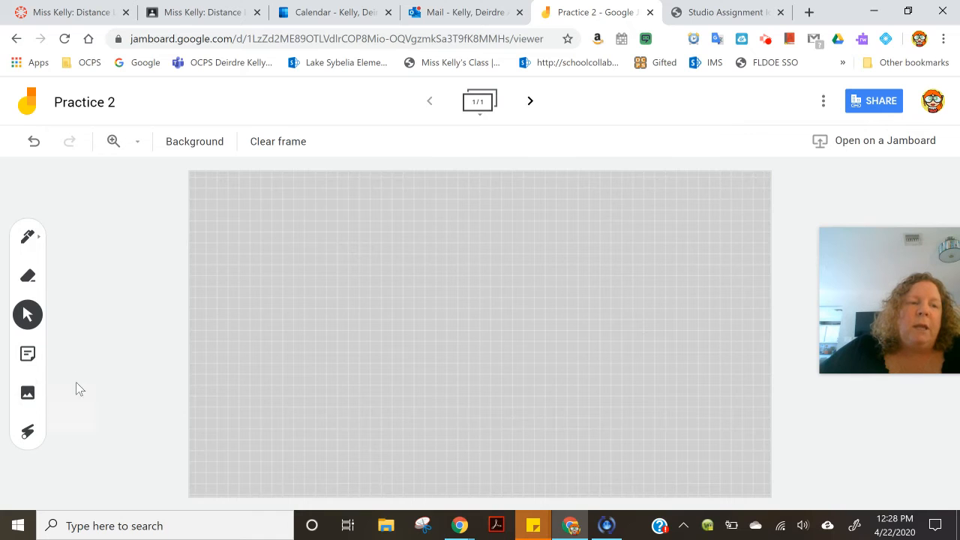
# Step: Add a blue sticky note reading "Hello. This is my jam!" and move it to the lower part of the frame, slightly left of centre
pyautogui.click(27, 356)
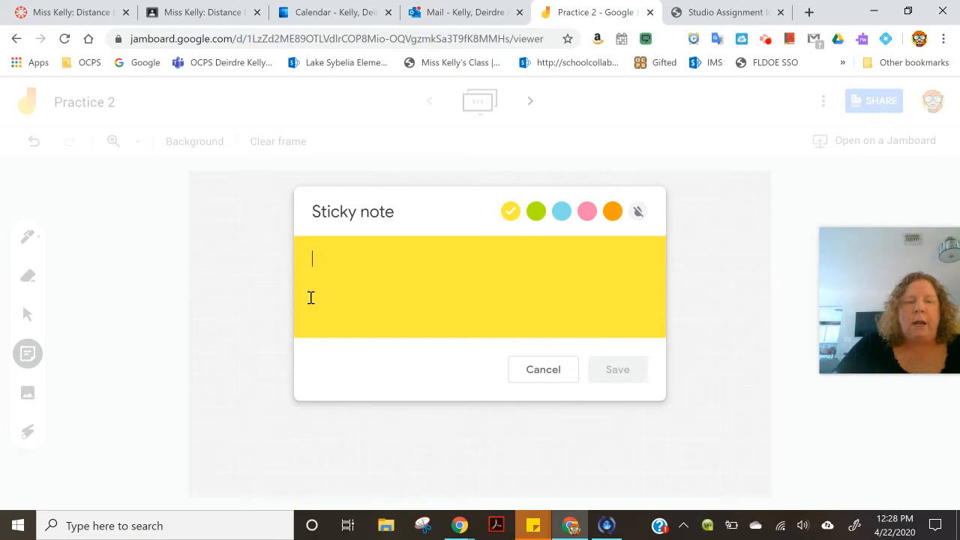
pyautogui.write('Hello.  This is my jam!')
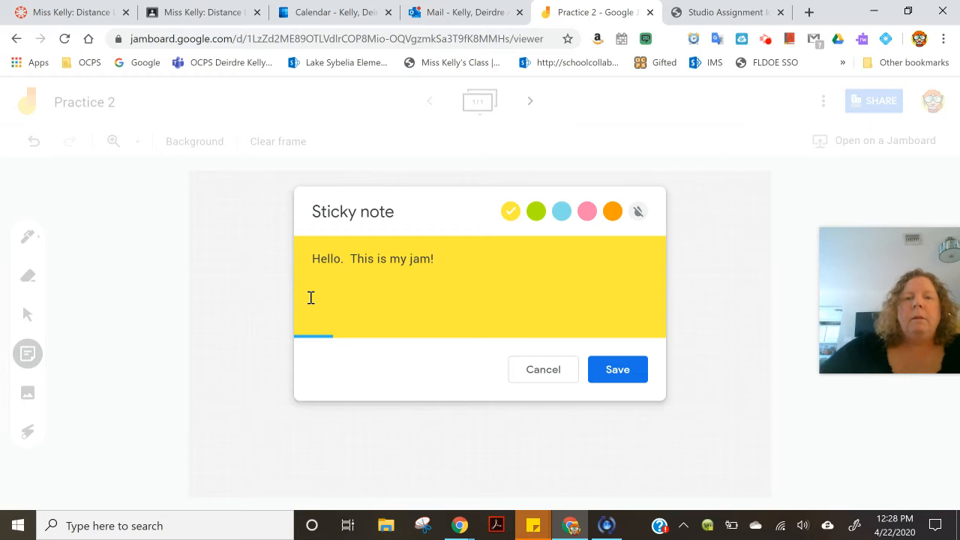
pyautogui.click(561, 212)
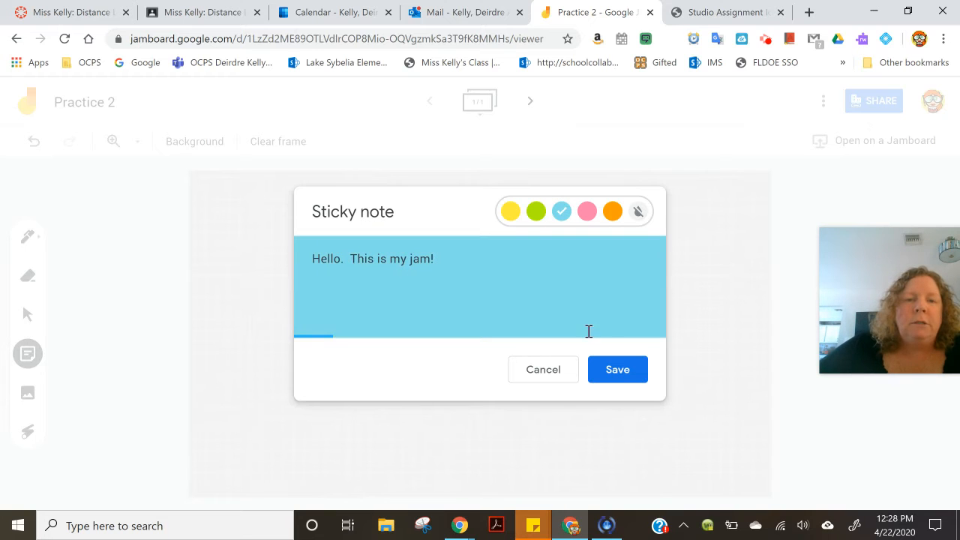
pyautogui.click(612, 365)
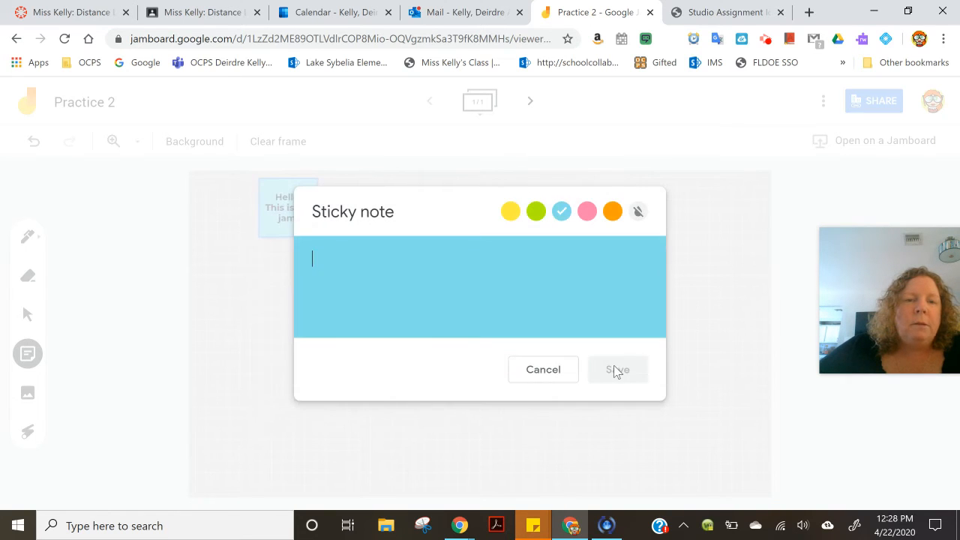
pyautogui.click(543, 370)
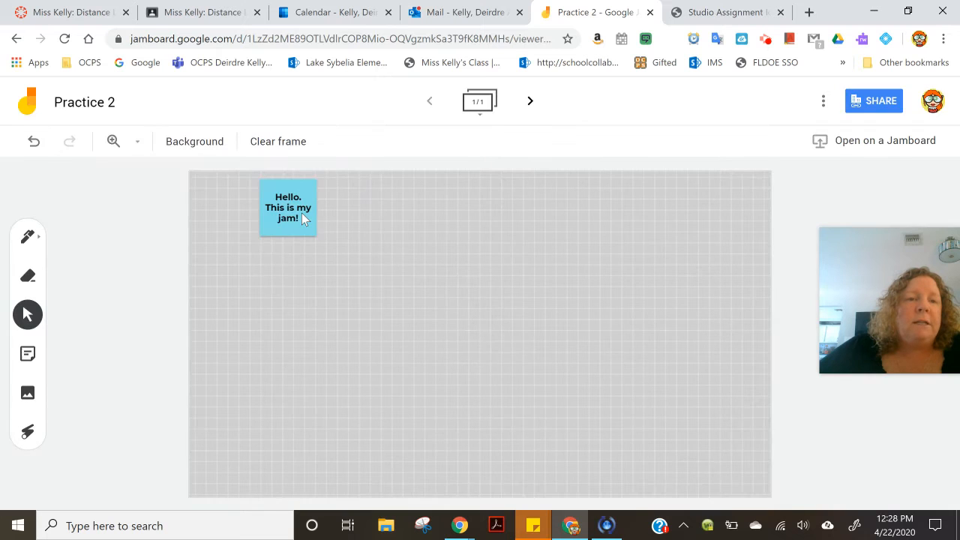
pyautogui.moveTo(302, 213); pyautogui.dragTo(383, 392)
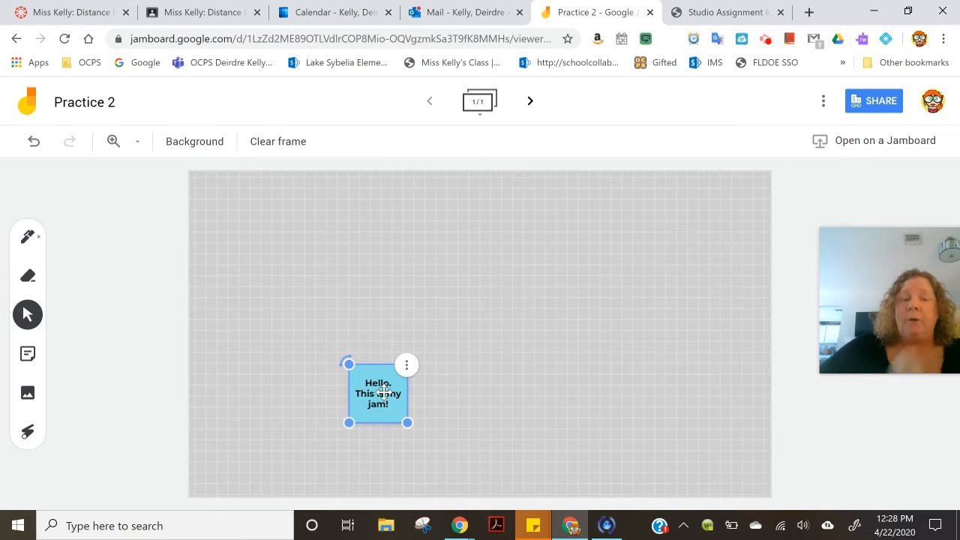
# Step: Move the "Hello. This is my jam!" sticky note to the upper right part of the frame and change its colour to green
pyautogui.moveTo(383, 392); pyautogui.dragTo(665, 253)
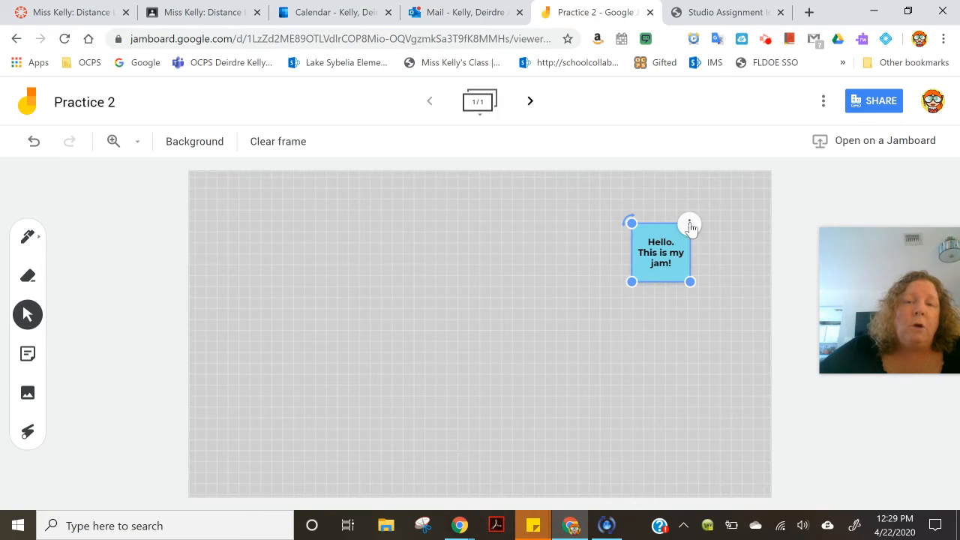
pyautogui.click(689, 223)
pyautogui.click(716, 232)
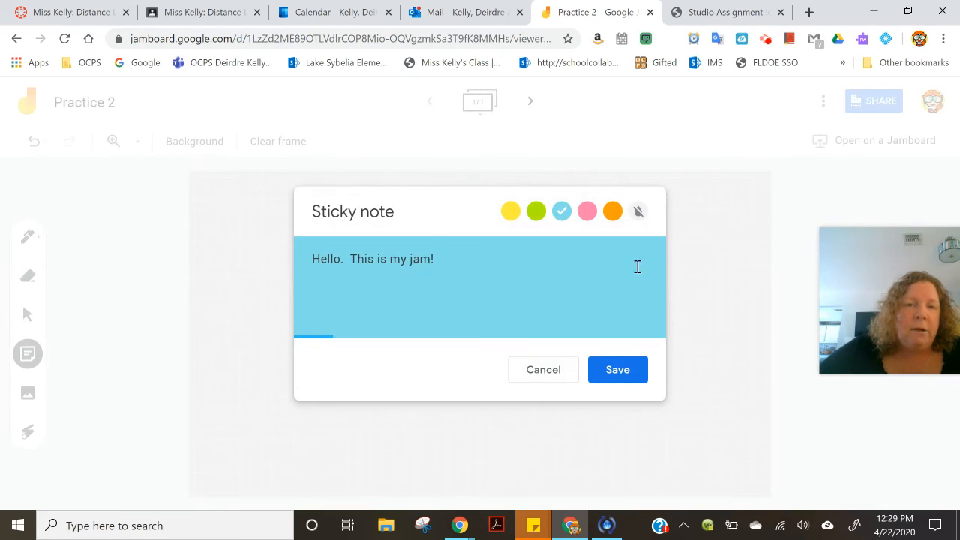
pyautogui.click(541, 213)
pyautogui.click(619, 370)
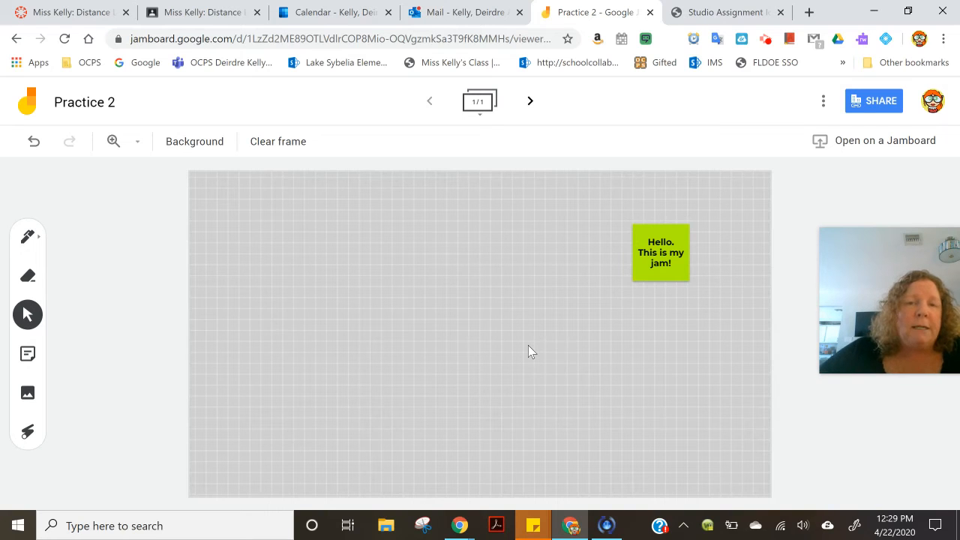
# Step: Insert the light bulb image idea-2558678_1920 from the Pictures library, shrink it and place it in the frame's upper left corner
pyautogui.click(24, 398)
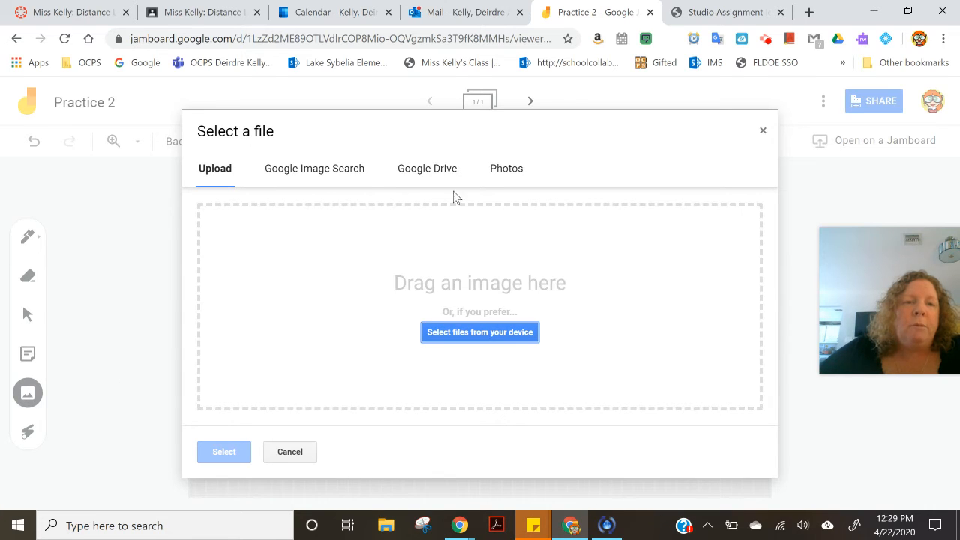
pyautogui.click(471, 334)
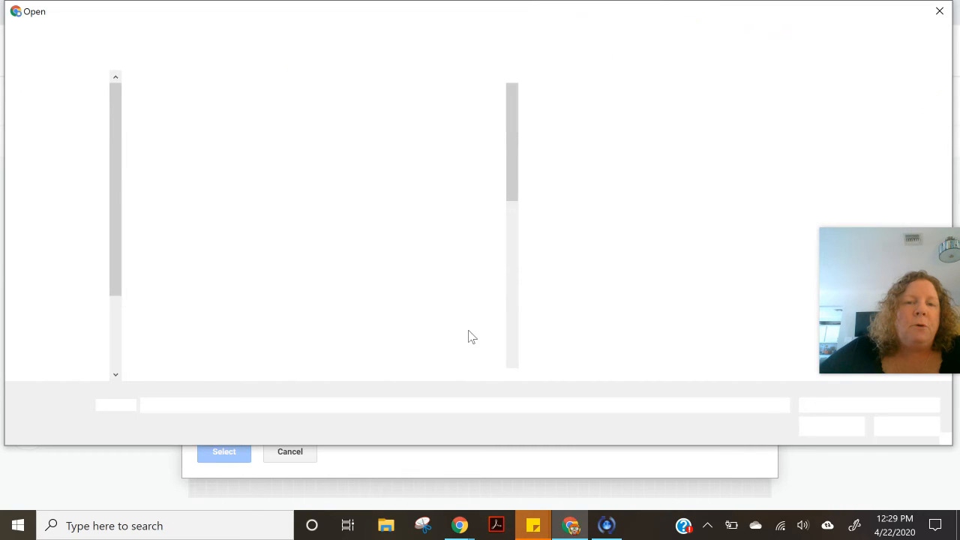
pyautogui.moveTo(515, 101); pyautogui.dragTo(483, 192)
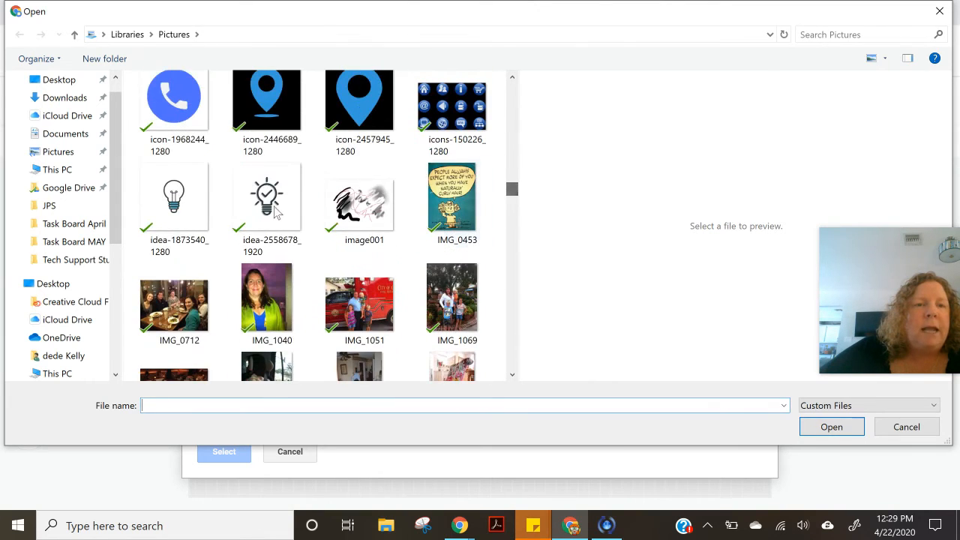
pyautogui.doubleClick(262, 211)
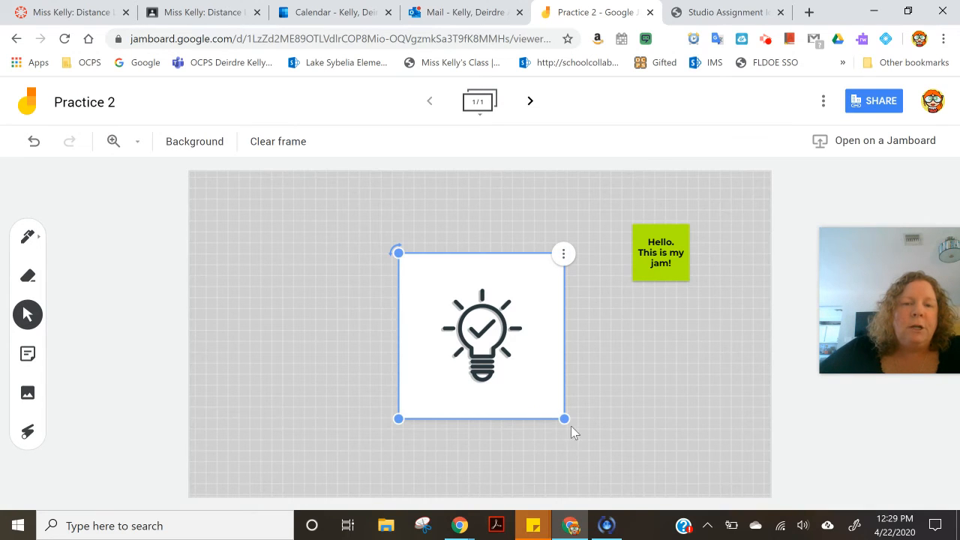
pyautogui.moveTo(564, 419); pyautogui.dragTo(244, 225)
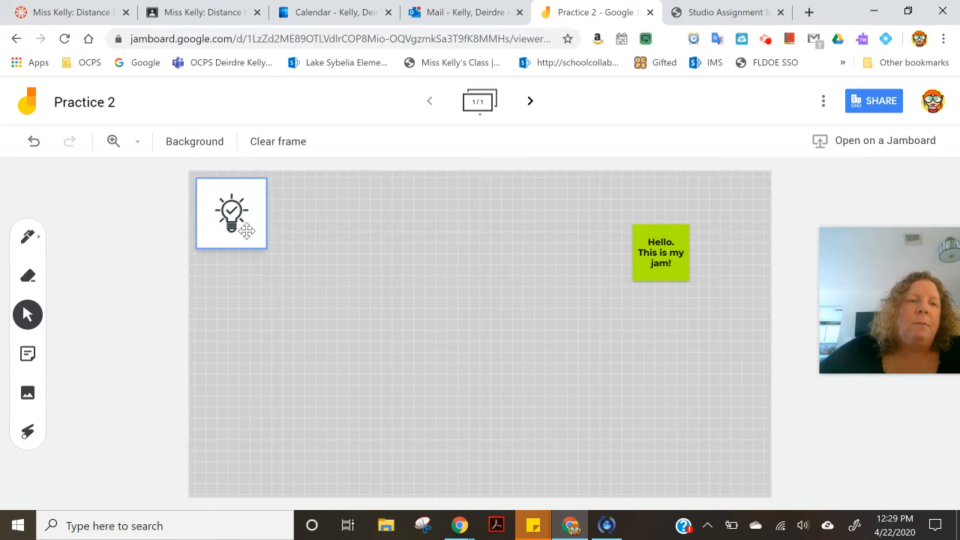
pyautogui.click(450, 304)
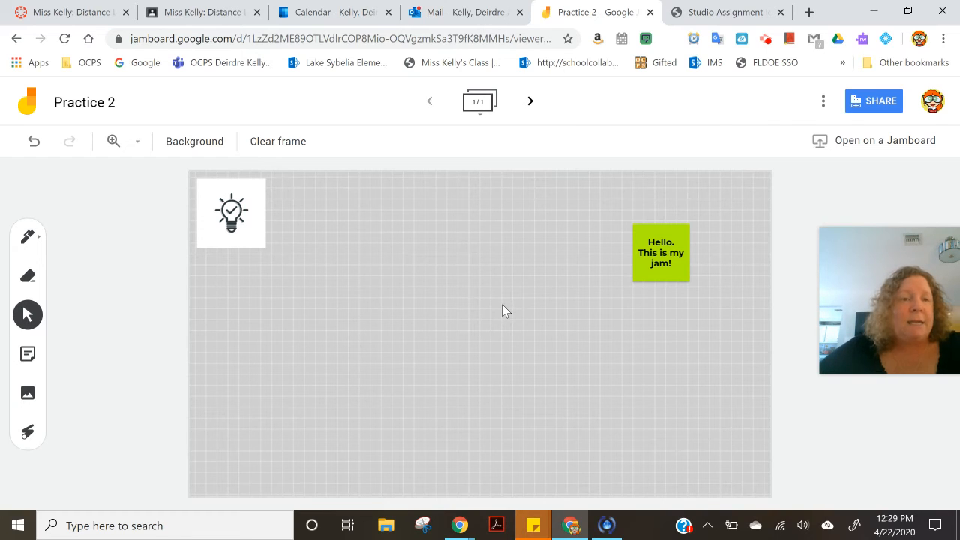
# Step: Move the green sticky note straight down below the frame's middle and demonstrate the laser pointer on the empty area beside it
pyautogui.moveTo(671, 252); pyautogui.dragTo(669, 355)
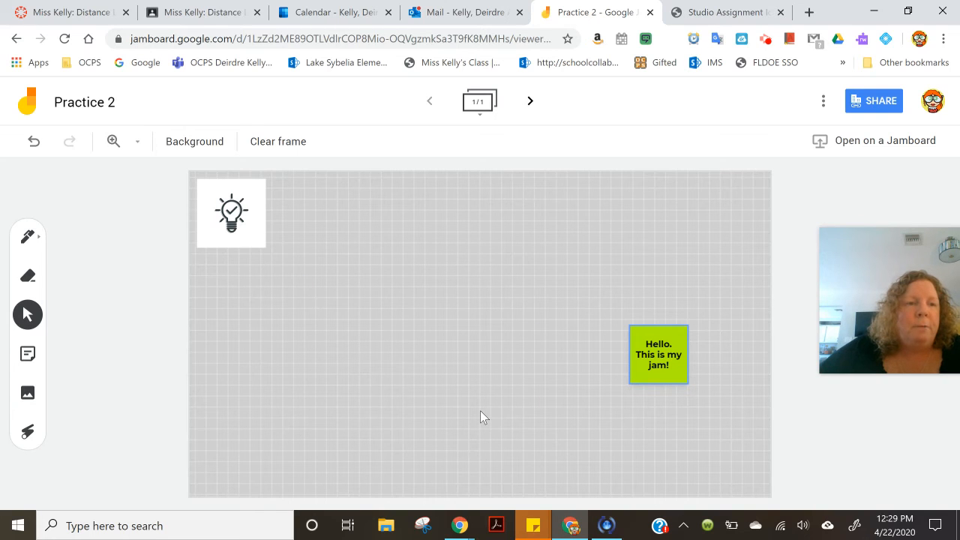
pyautogui.click(25, 439)
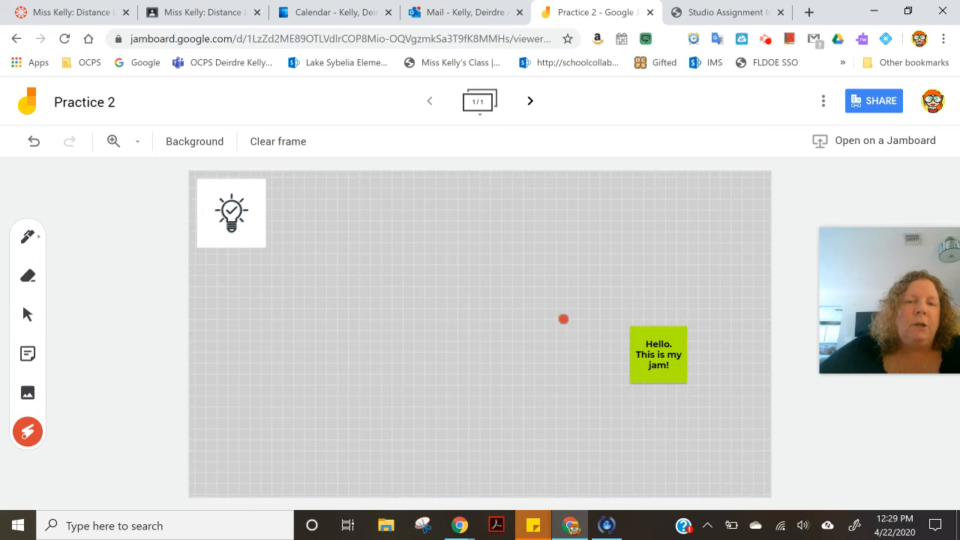
pyautogui.moveTo(677, 310)
pyautogui.mouseDown()
pyautogui.moveTo(672, 401)
pyautogui.moveTo(572, 317)
pyautogui.mouseUp()
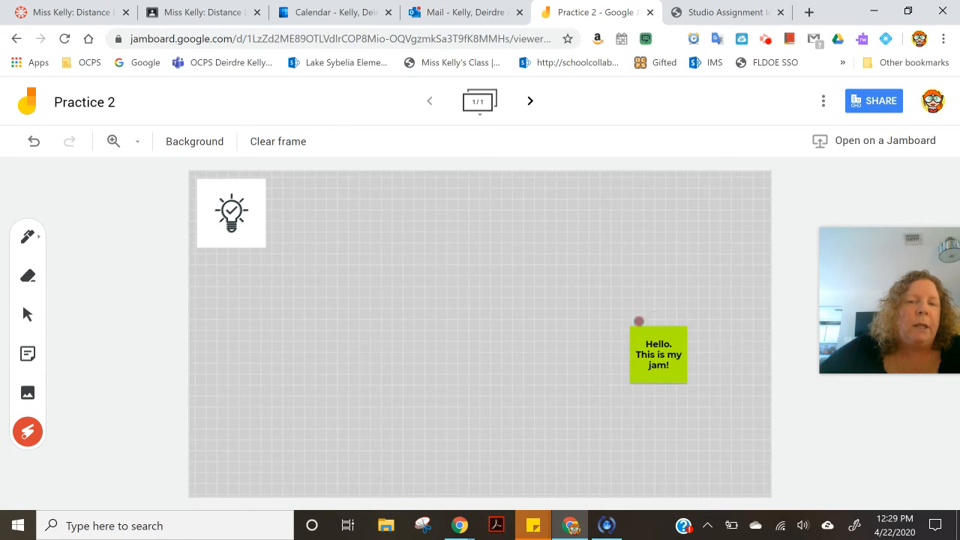
pyautogui.moveTo(638, 321)
pyautogui.mouseDown()
pyautogui.moveTo(720, 367)
pyautogui.moveTo(607, 330)
pyautogui.mouseUp()
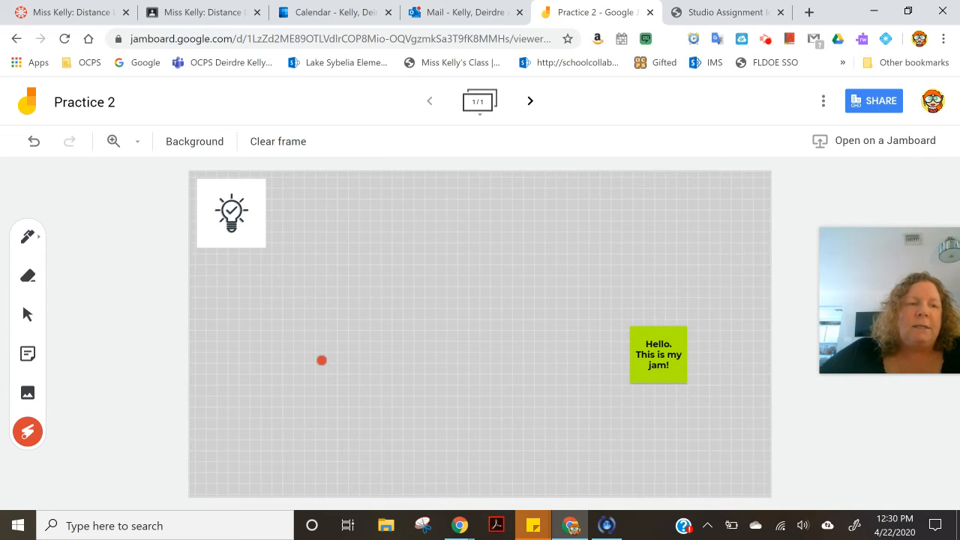
# Step: Draw a blue freehand scribble with the highlighter below the light bulb image
pyautogui.click(29, 237)
pyautogui.click(33, 244)
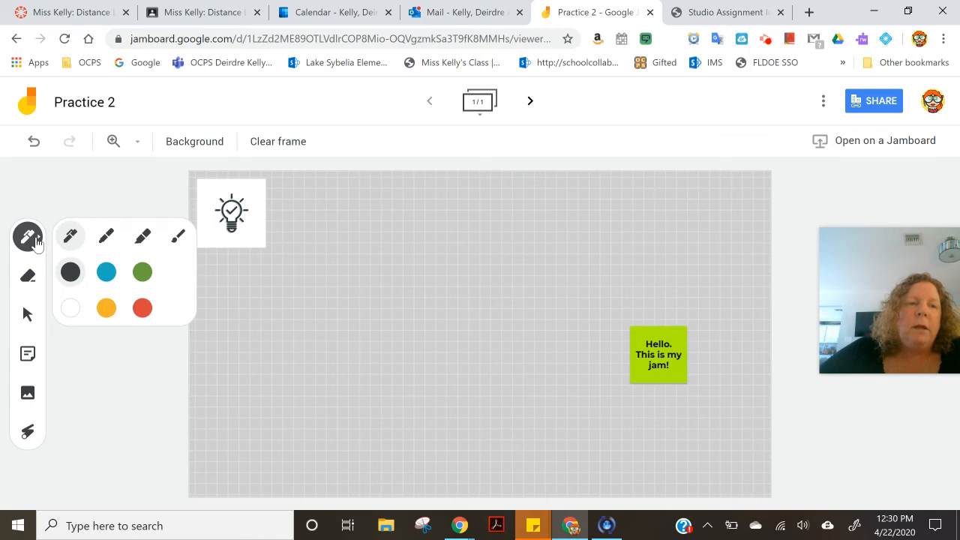
pyautogui.click(140, 238)
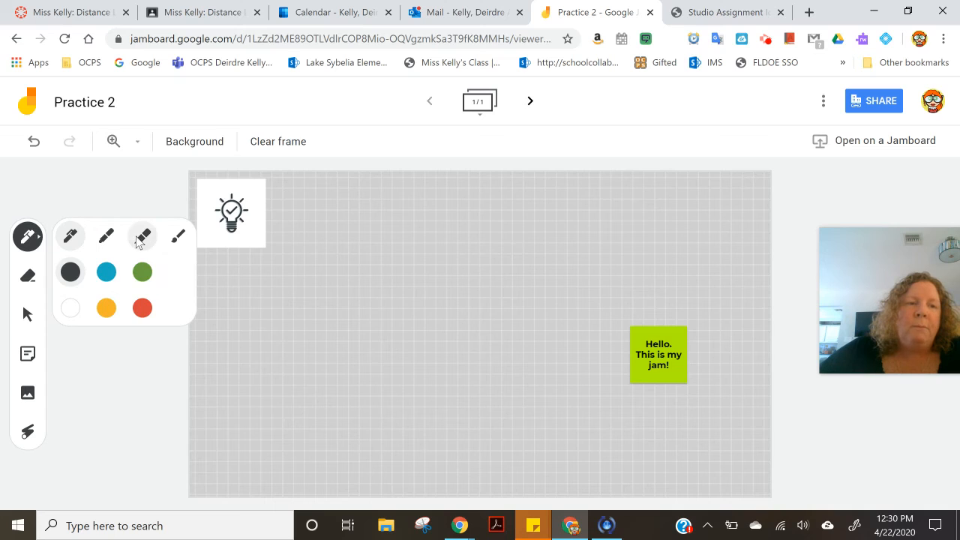
pyautogui.click(107, 273)
pyautogui.moveTo(246, 297); pyautogui.dragTo(283, 397)
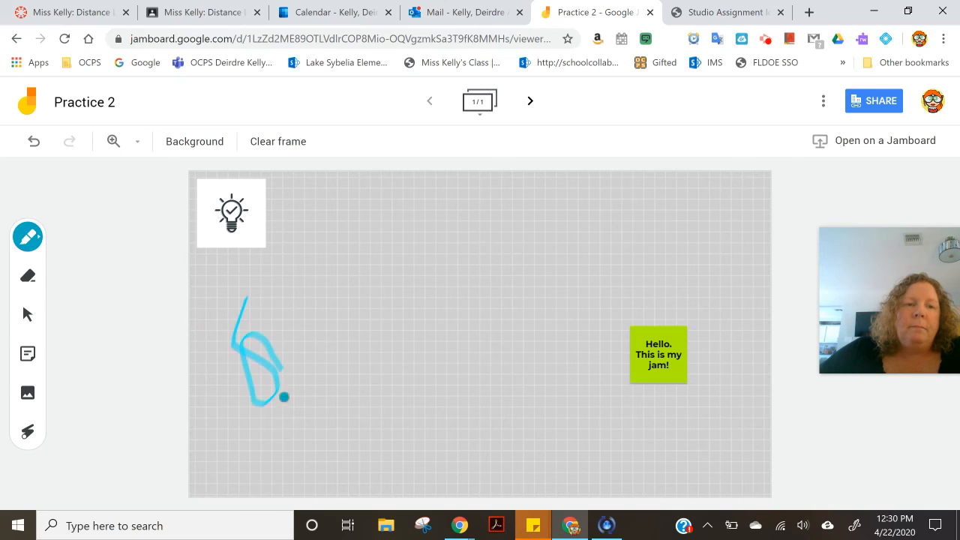
# Step: Draw a thin black freehand scribble with the pen over the blue scribble
pyautogui.click(30, 240)
pyautogui.click(81, 238)
pyautogui.click(70, 272)
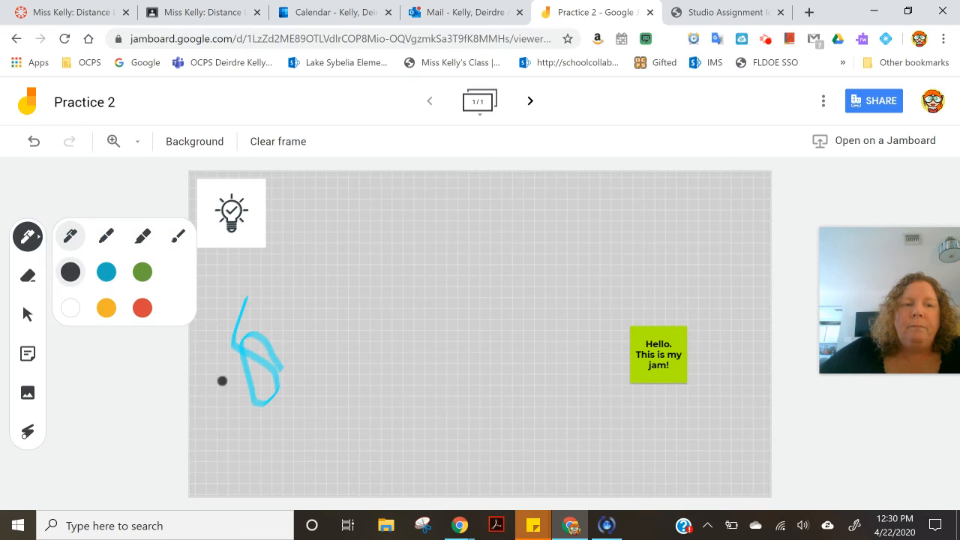
pyautogui.moveTo(241, 346)
pyautogui.mouseDown()
pyautogui.moveTo(257, 371)
pyautogui.moveTo(243, 351)
pyautogui.moveTo(247, 396)
pyautogui.mouseUp()
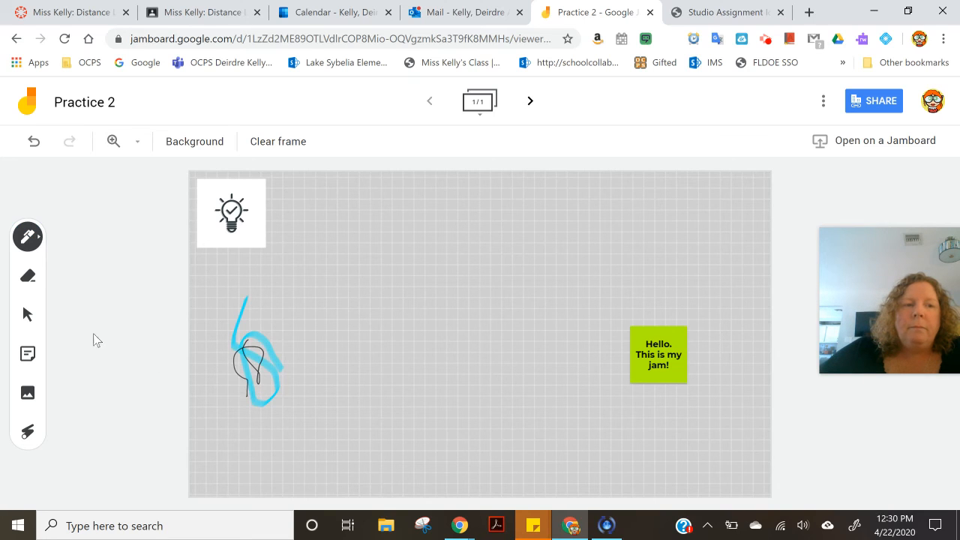
# Step: Erase the middle parts of the blue and black scribbles in two passes, trying to select the sticky note, image and strokes in between
pyautogui.click(28, 275)
pyautogui.moveTo(272, 351)
pyautogui.mouseDown()
pyautogui.moveTo(247, 383)
pyautogui.moveTo(231, 371)
pyautogui.moveTo(263, 346)
pyautogui.moveTo(205, 372)
pyautogui.mouseUp()
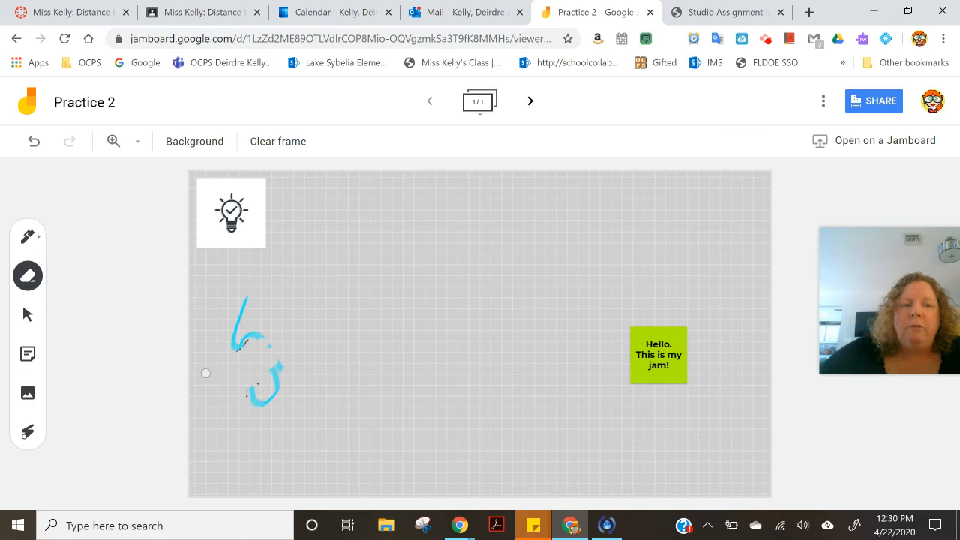
pyautogui.click(28, 315)
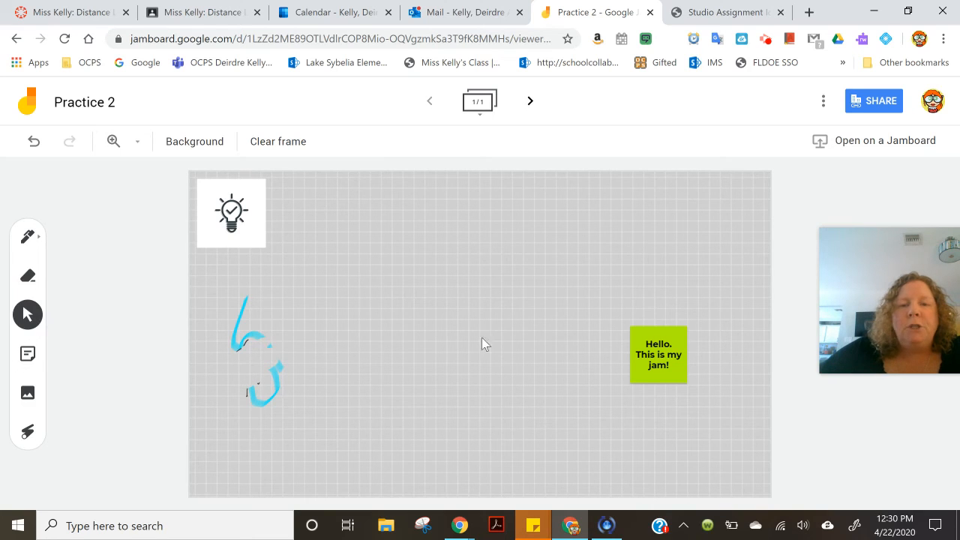
pyautogui.click(664, 351)
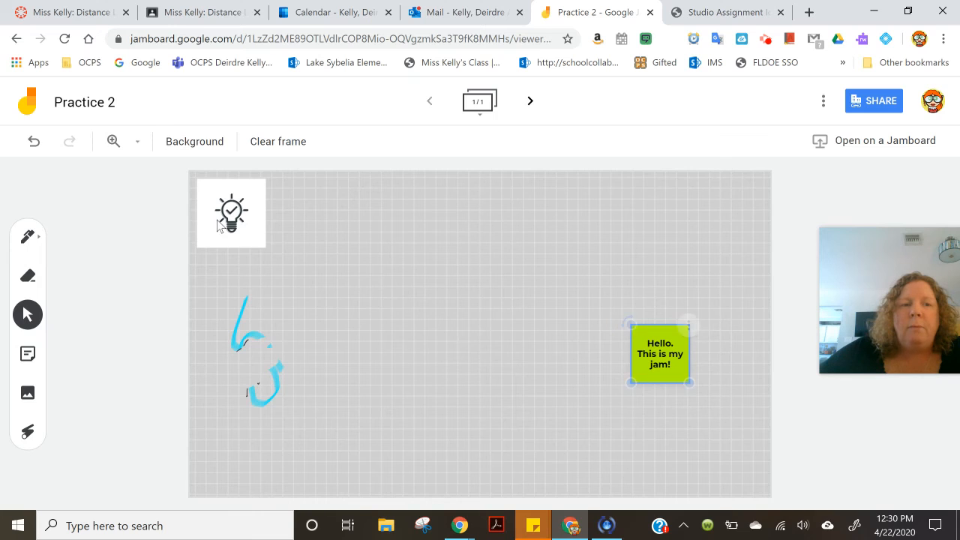
pyautogui.click(216, 219)
pyautogui.click(250, 343)
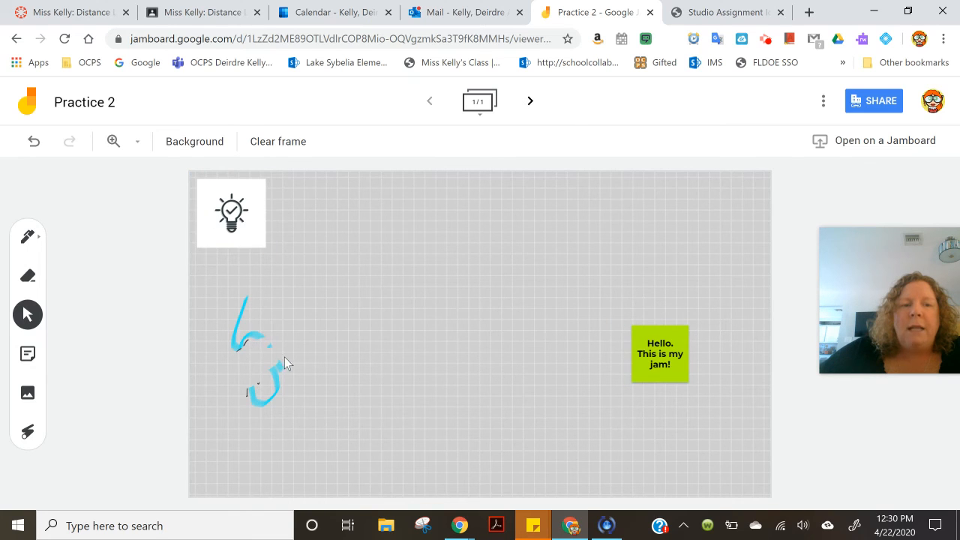
pyautogui.click(27, 276)
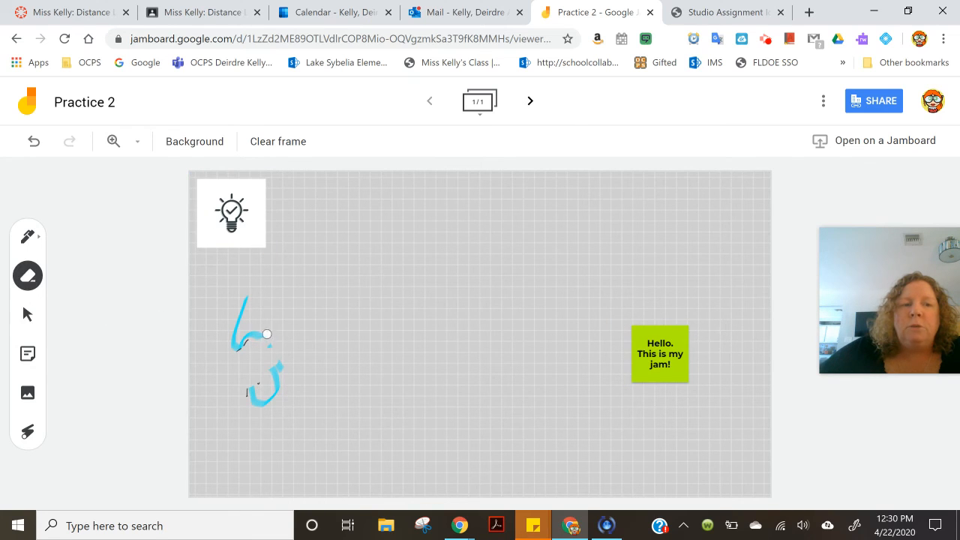
pyautogui.moveTo(266, 333)
pyautogui.mouseDown()
pyautogui.moveTo(239, 344)
pyautogui.moveTo(291, 352)
pyautogui.mouseUp()
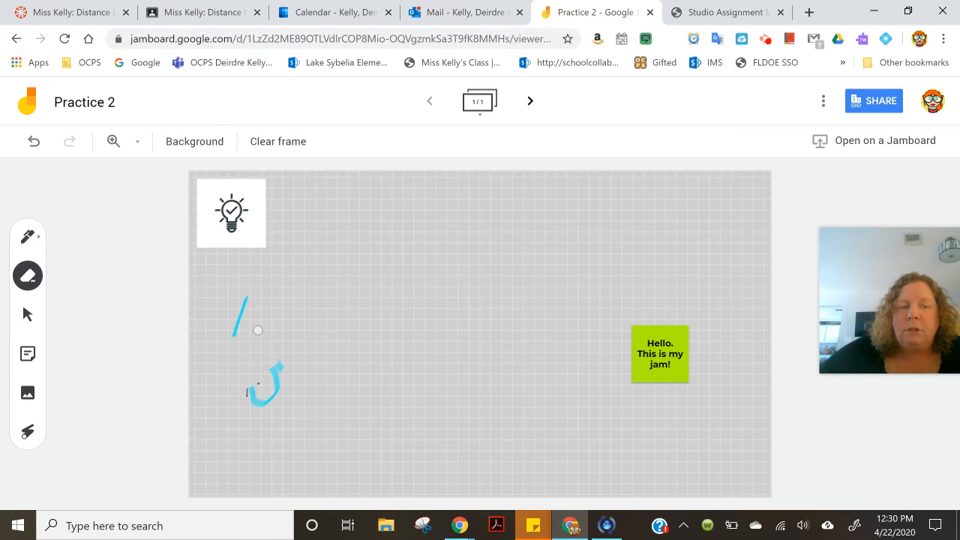
# Step: Add a second frame and try the gray graph and lined backgrounds on it before returning it to plain white
pyautogui.click(530, 101)
pyautogui.click(199, 141)
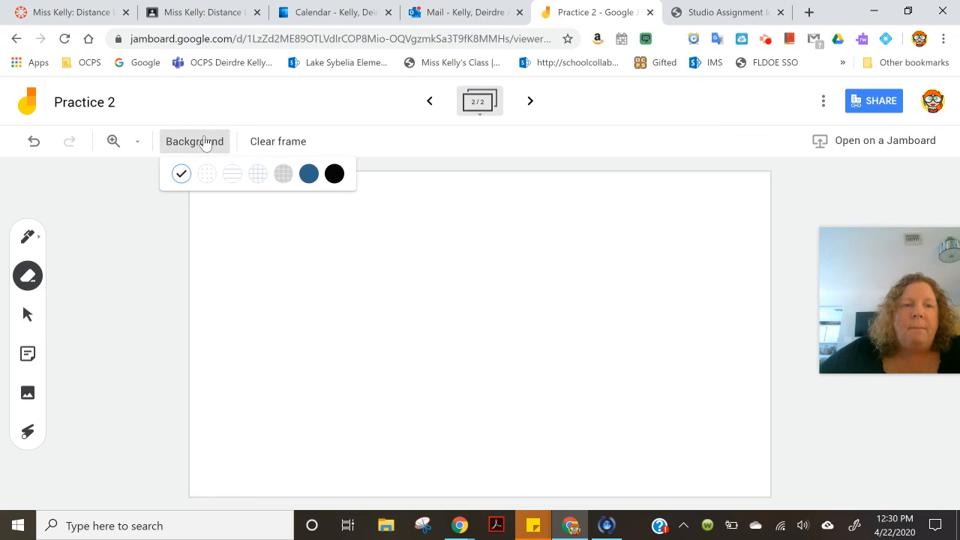
pyautogui.click(282, 174)
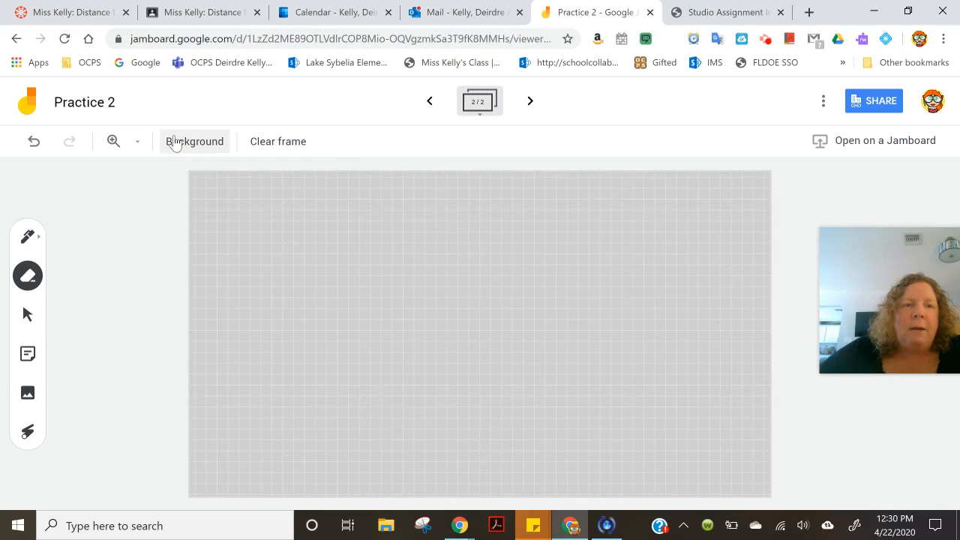
pyautogui.click(172, 140)
pyautogui.click(231, 175)
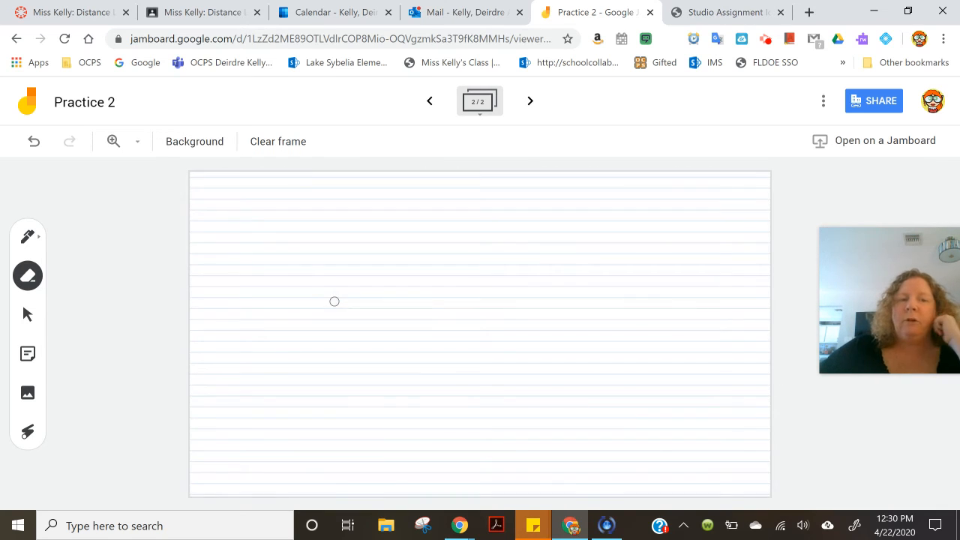
pyautogui.click(224, 144)
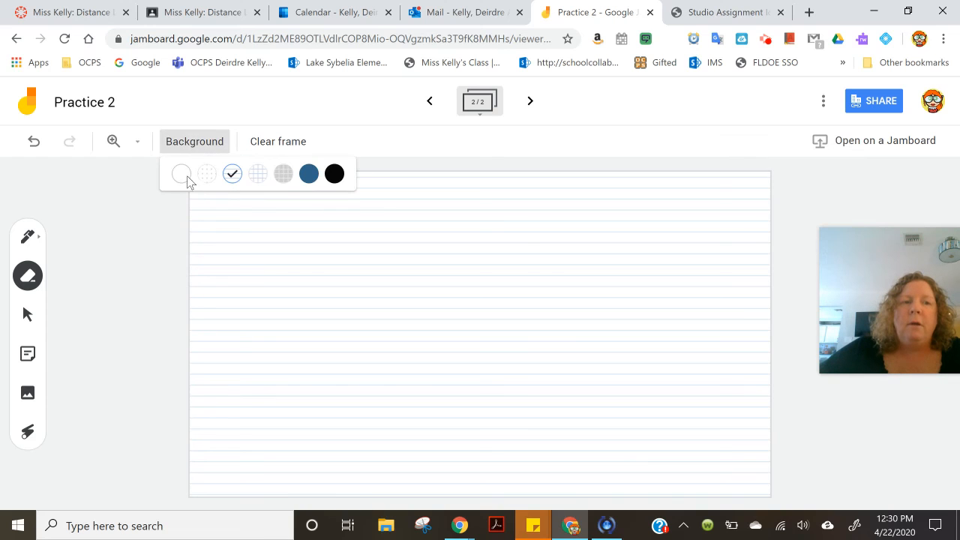
pyautogui.click(182, 175)
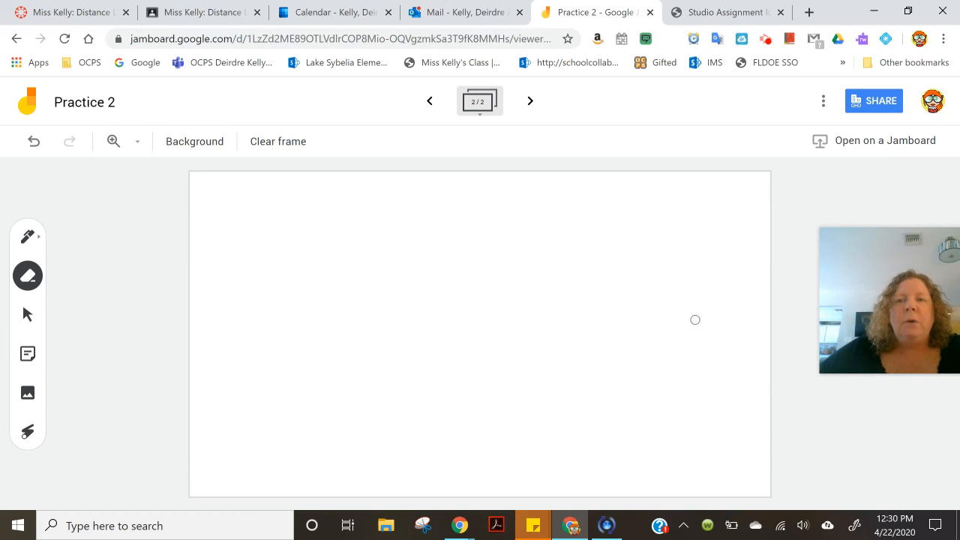
# Step: Review the options for the open jam, such as downloading as PDF, and those for Practice 2 in the list of recent jams
pyautogui.click(822, 102)
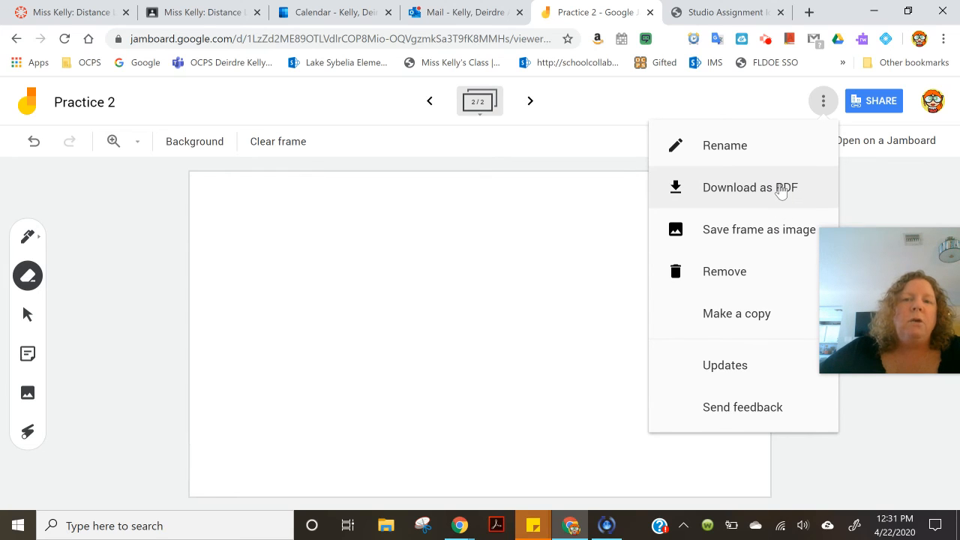
pyautogui.click(394, 249)
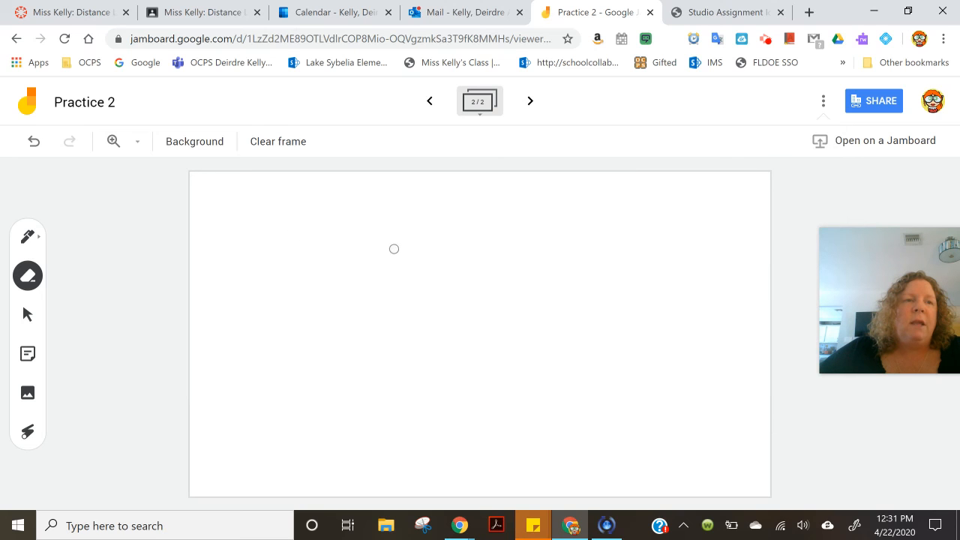
pyautogui.click(29, 105)
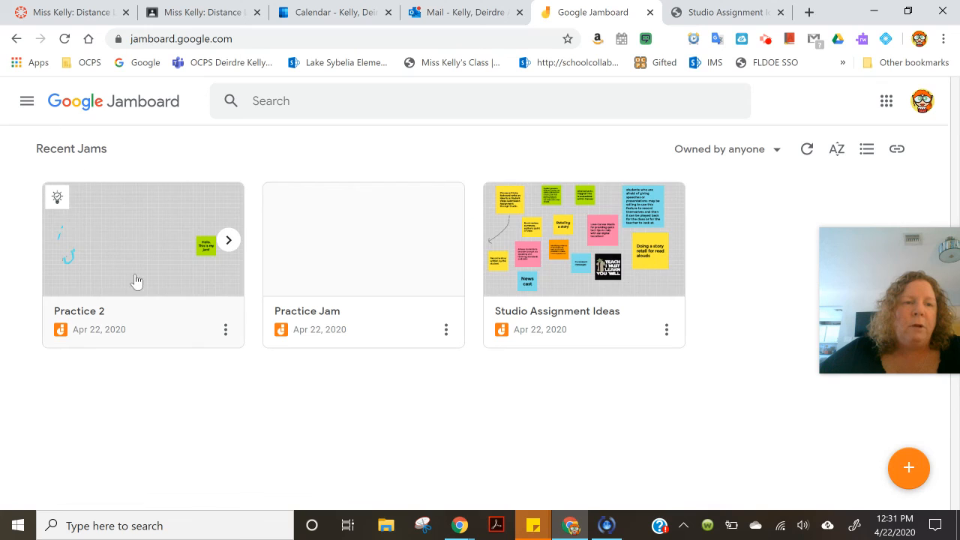
pyautogui.click(225, 330)
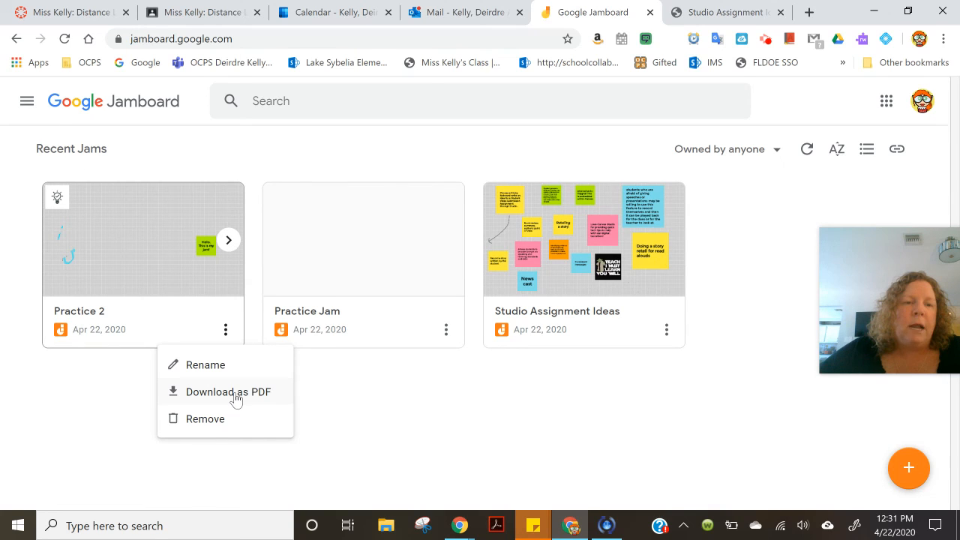
pyautogui.click(574, 422)
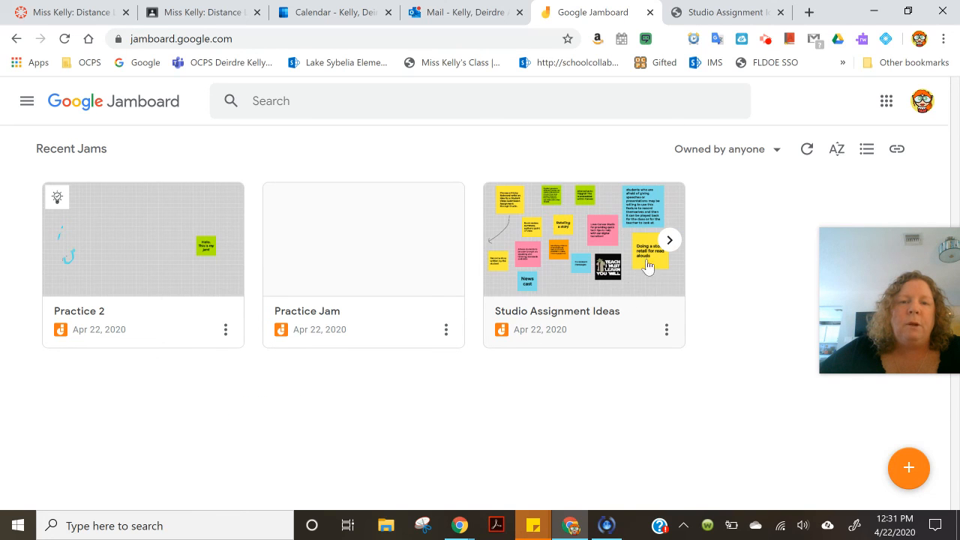
# Step: Switch to the open Studio Assignment Ideas PDF to show a jam exported as a document
pyautogui.click(719, 12)
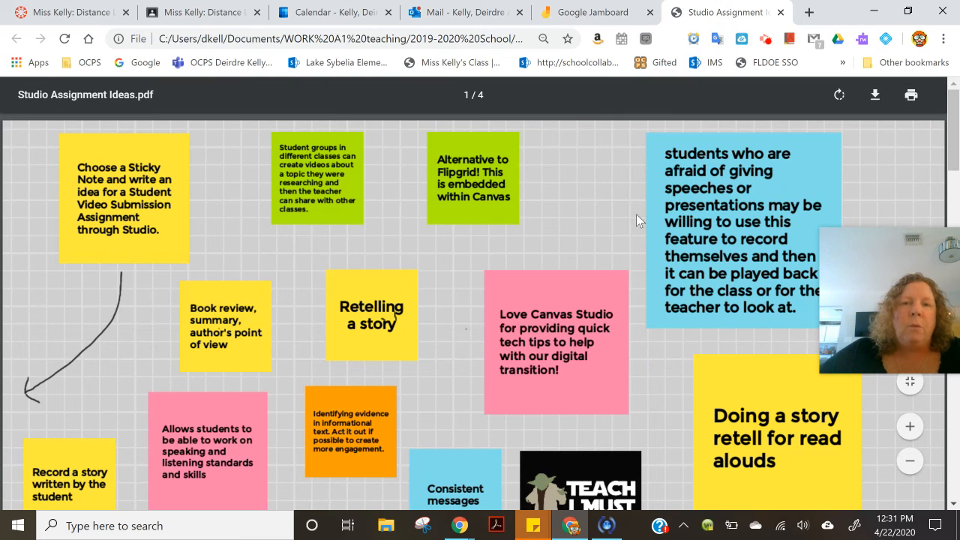
# Step: Look through the sticky notes and drawings on the pages of the exported Studio Assignment Ideas PDF and close the document
pyautogui.moveTo(952, 114)
pyautogui.mouseDown()
pyautogui.moveTo(957, 456)
pyautogui.moveTo(957, 119)
pyautogui.mouseUp()
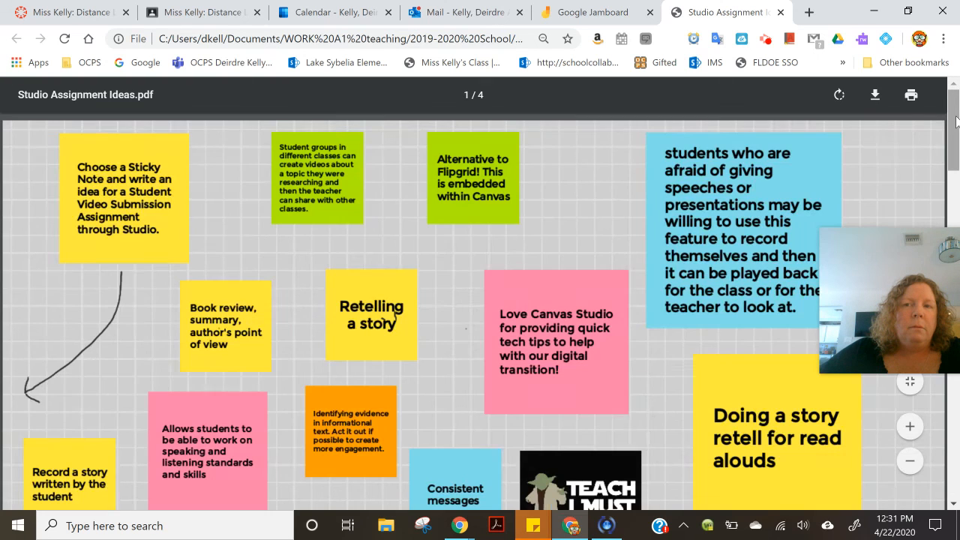
pyautogui.scroll(-8, 472, 287)
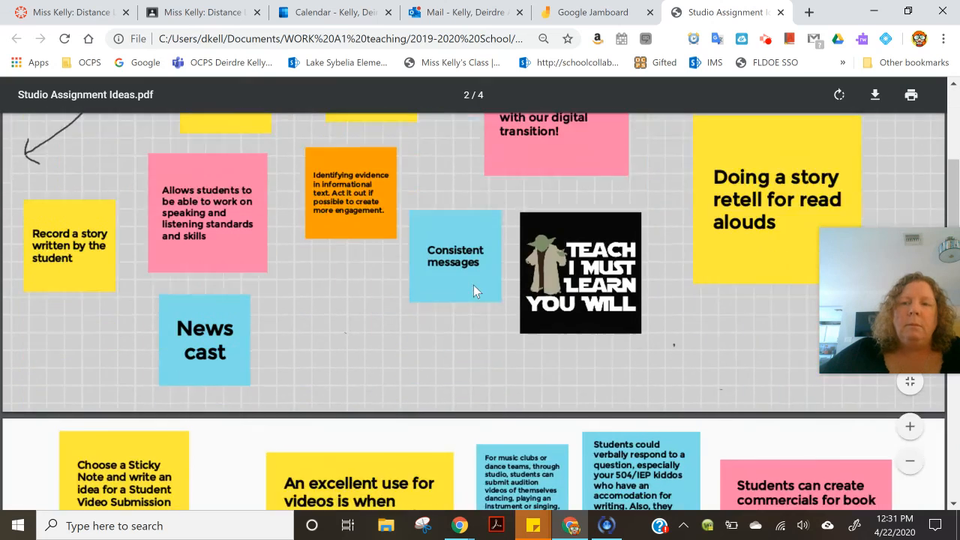
pyautogui.scroll(-5, 474, 285)
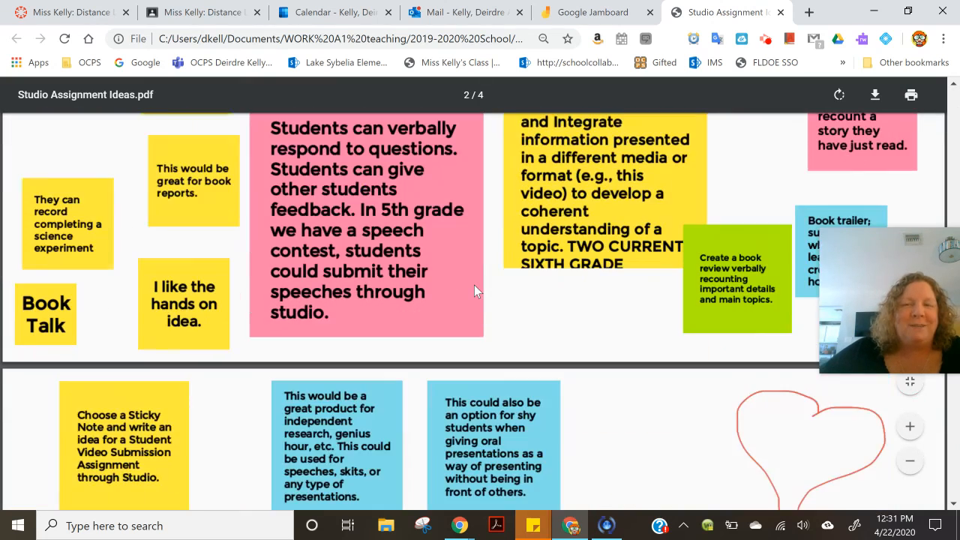
pyautogui.scroll(-4, 479, 291)
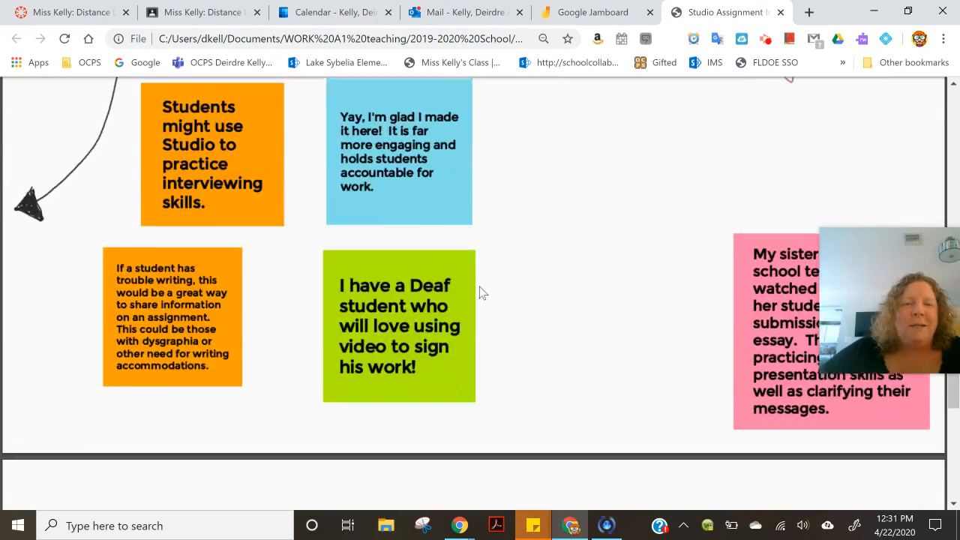
pyautogui.scroll(5, 481, 291)
pyautogui.scroll(-8, 480, 291)
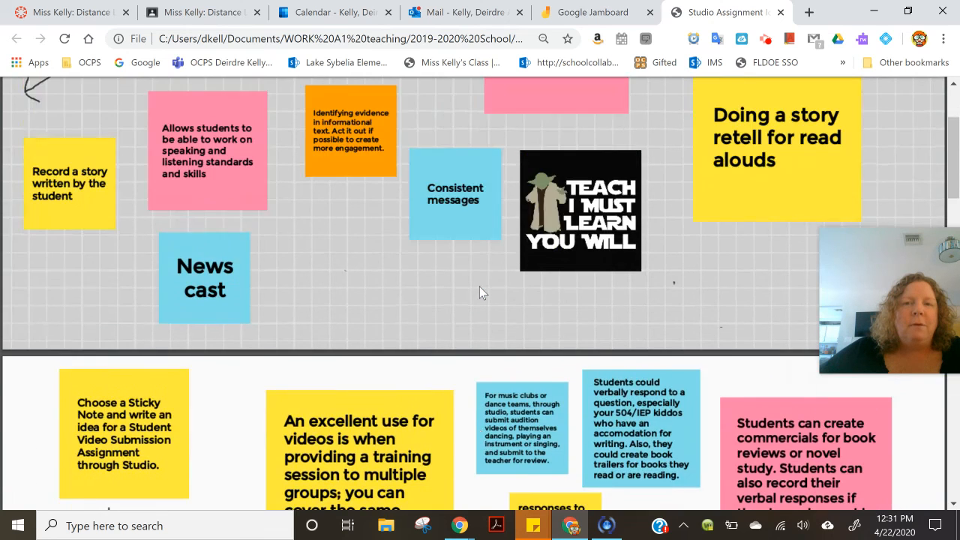
pyautogui.scroll(4, 480, 291)
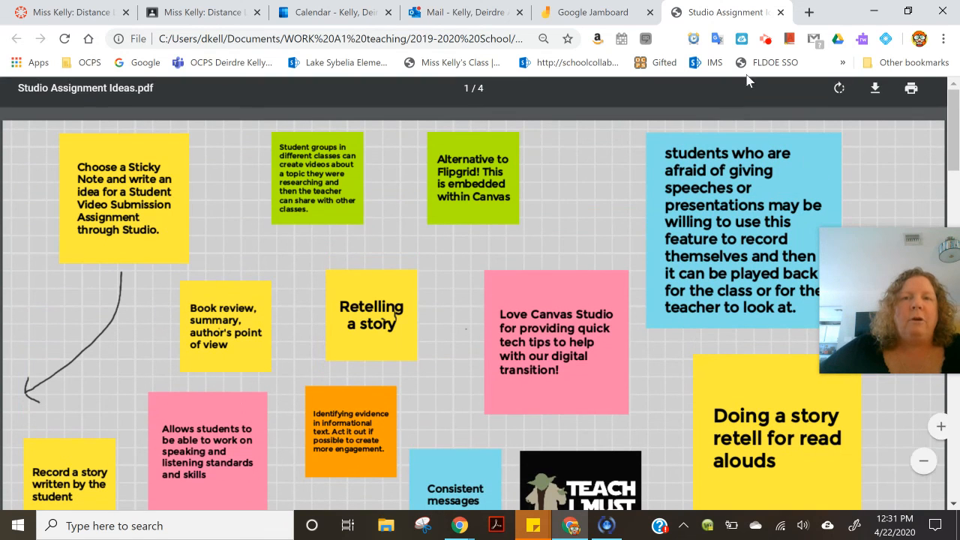
pyautogui.click(780, 12)
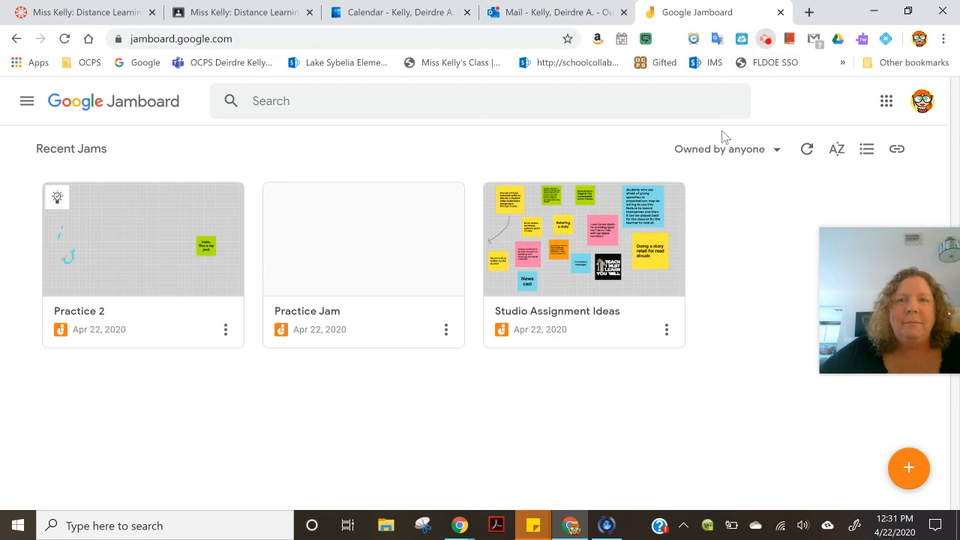
pyautogui.click(765, 38)
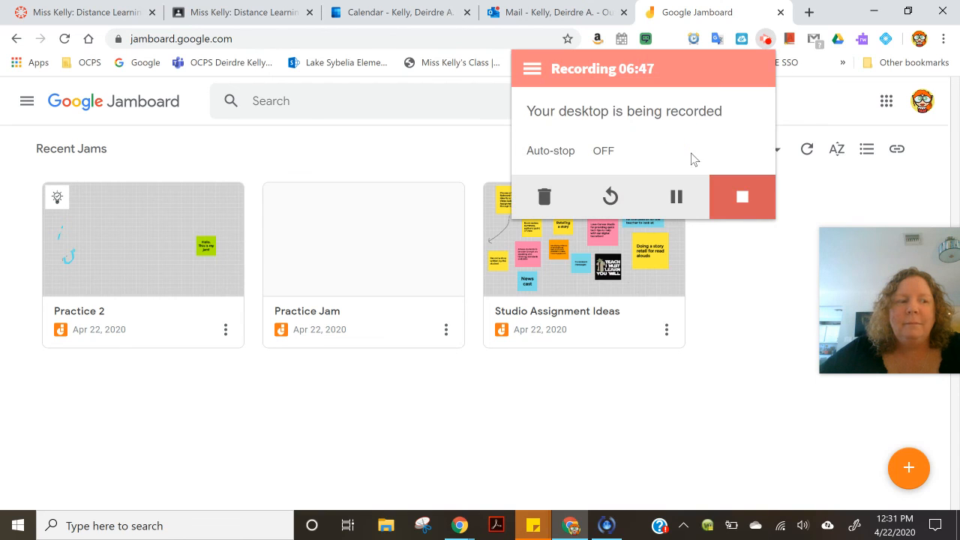